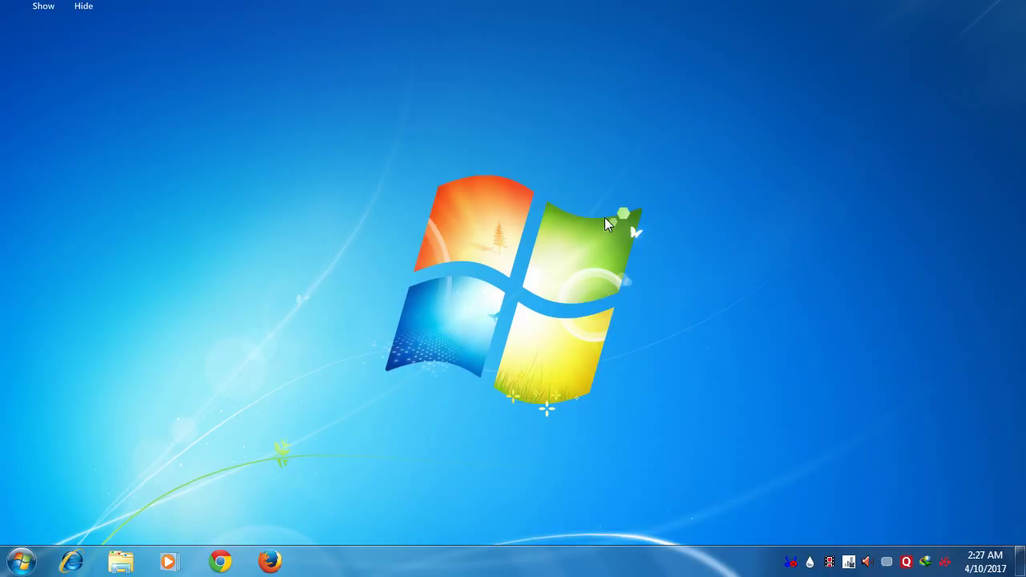
Launch Word 2013 from the Start menu and create a blank document, Document1
left_click(24, 561)
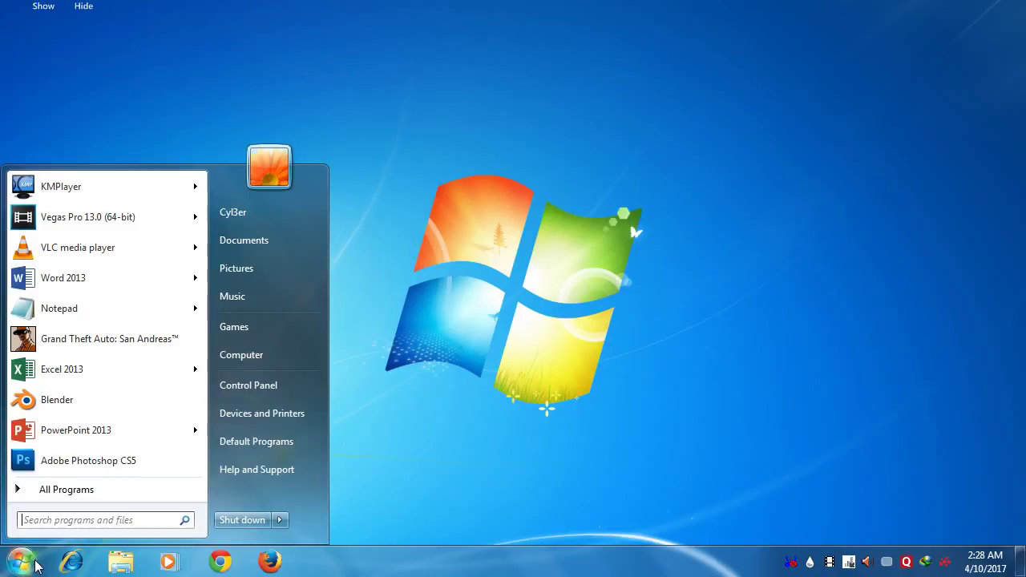
left_click(100, 280)
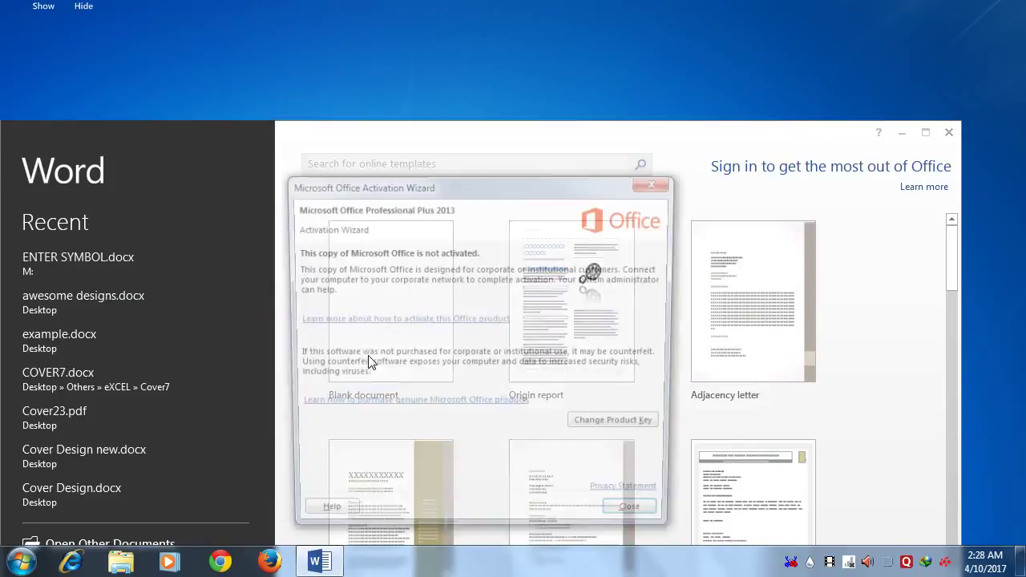
left_click(639, 521)
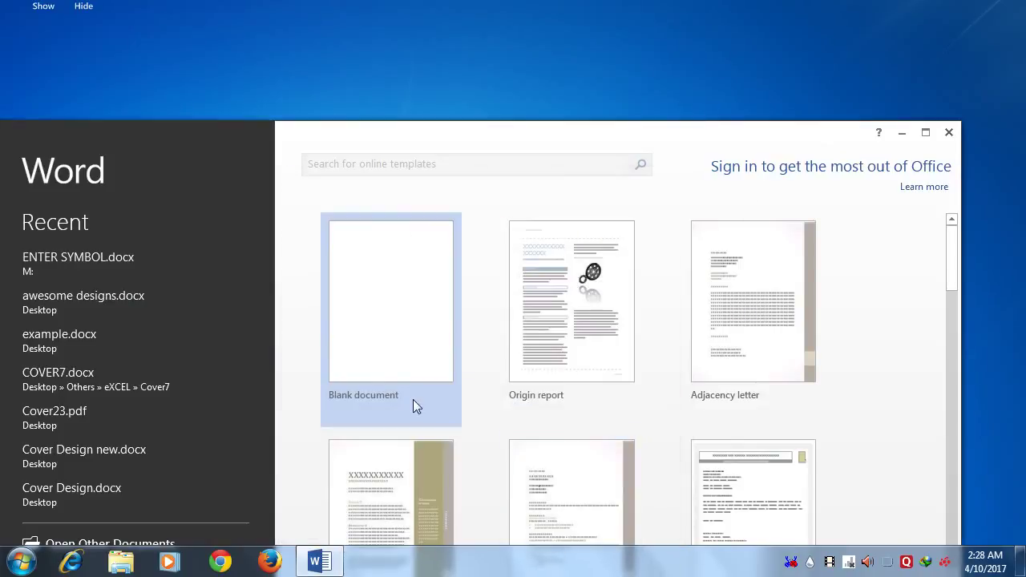
left_click(413, 399)
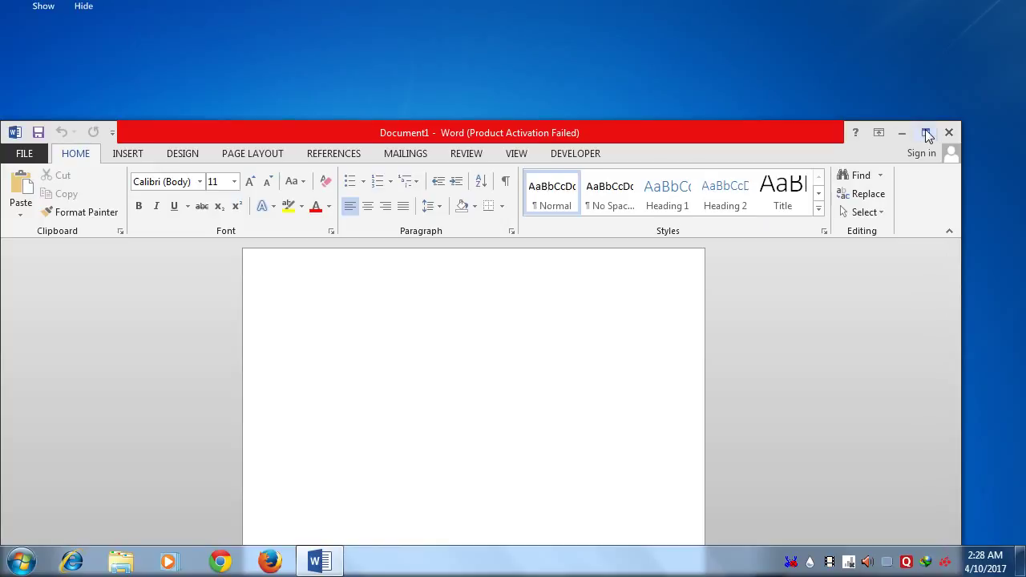
Maximize the Word window and set the page to Landscape orientation with Narrow margins
left_click(925, 133)
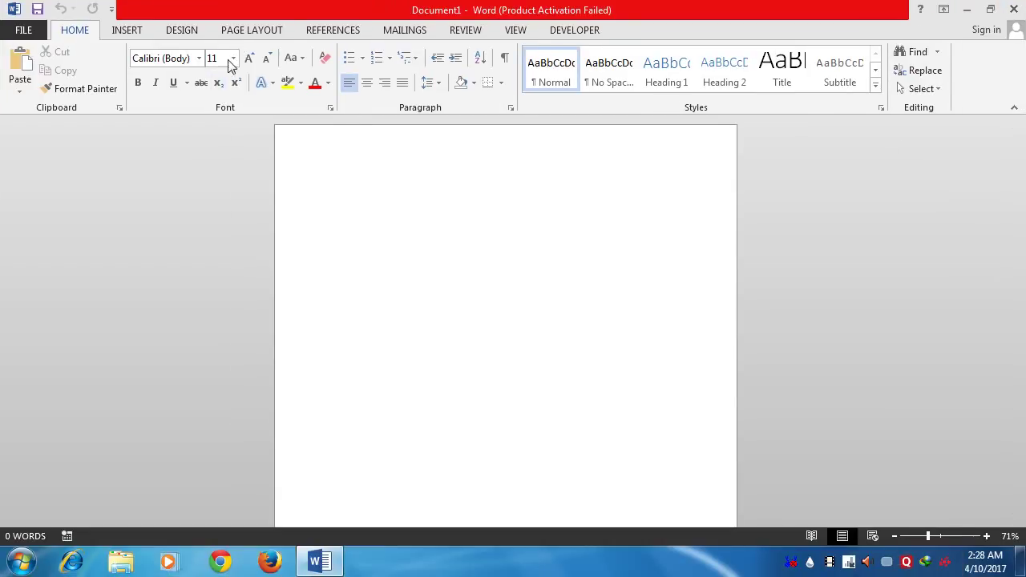
left_click(244, 30)
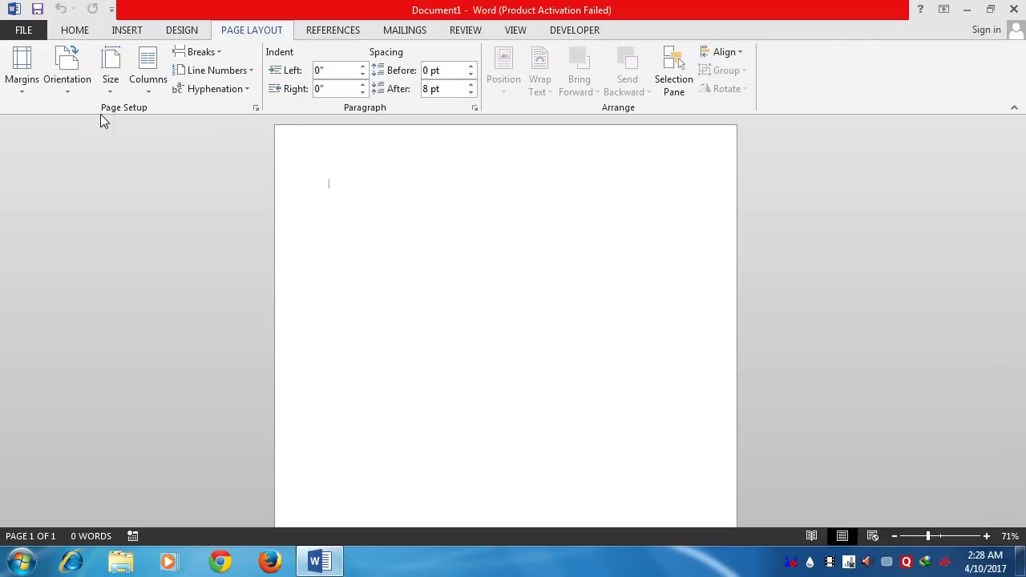
left_click(66, 83)
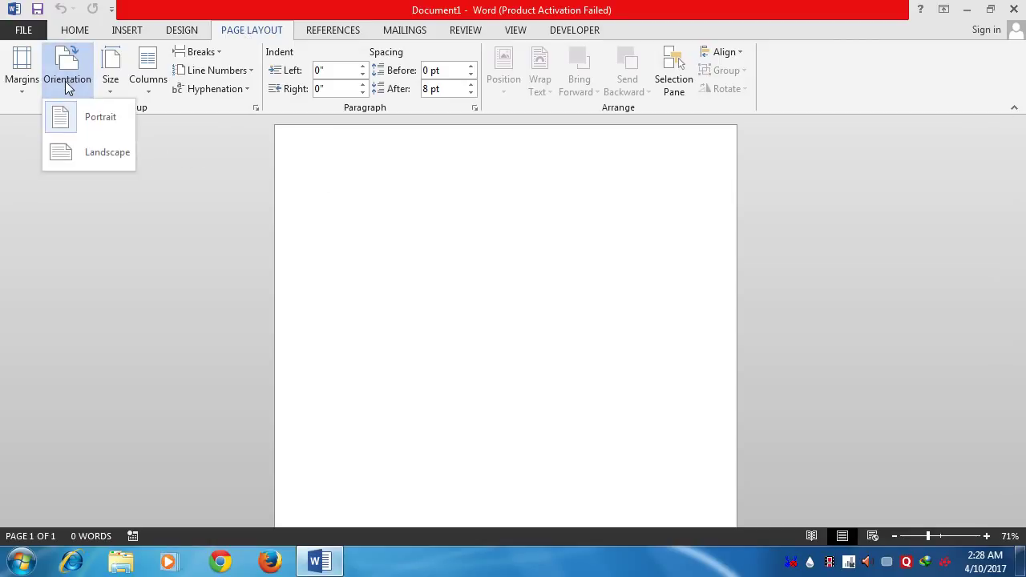
left_click(93, 157)
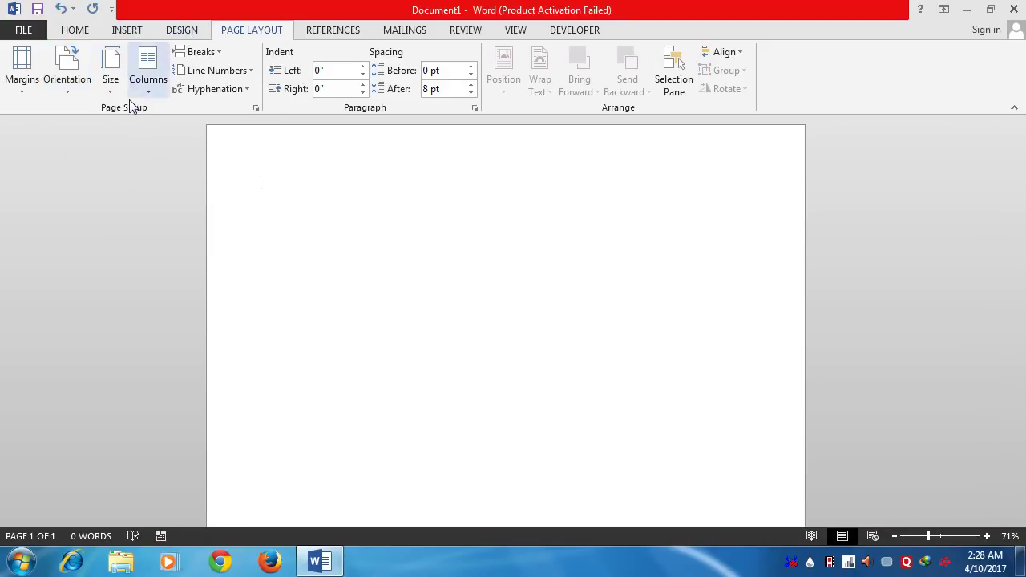
left_click(23, 88)
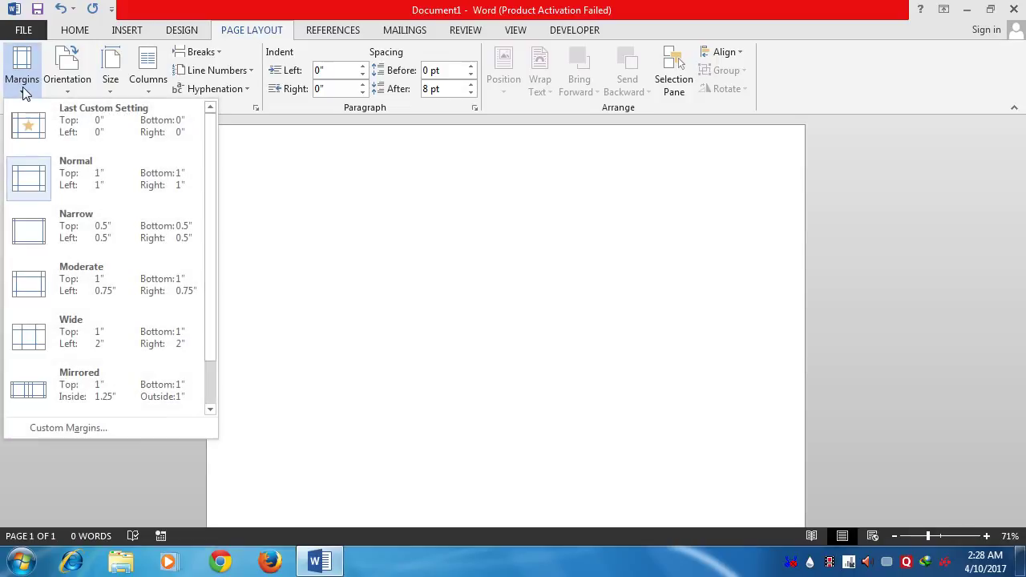
left_click(58, 251)
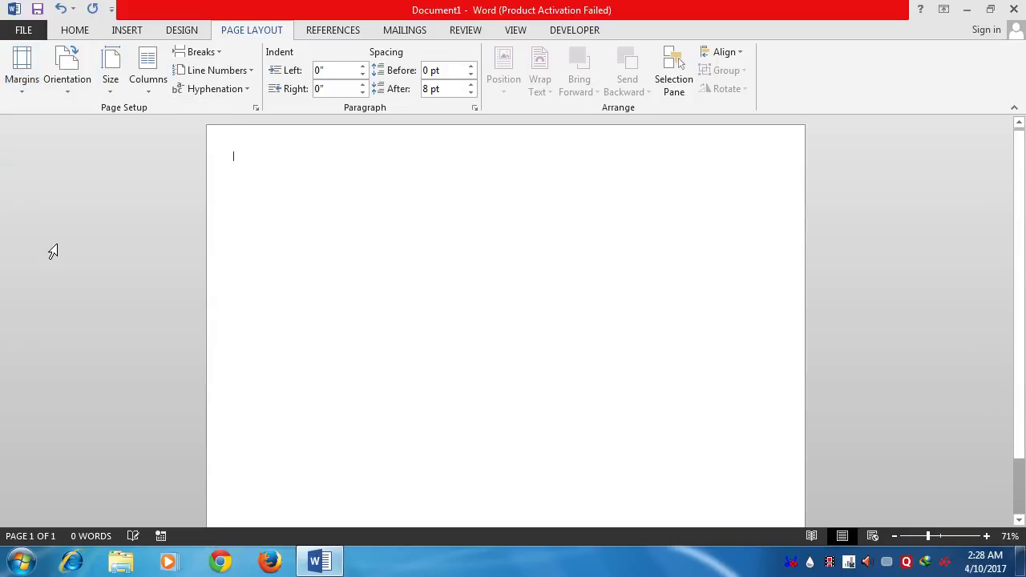
With the Curve shape, click points tracing a petal outline in the upper-right page area
left_click(126, 34)
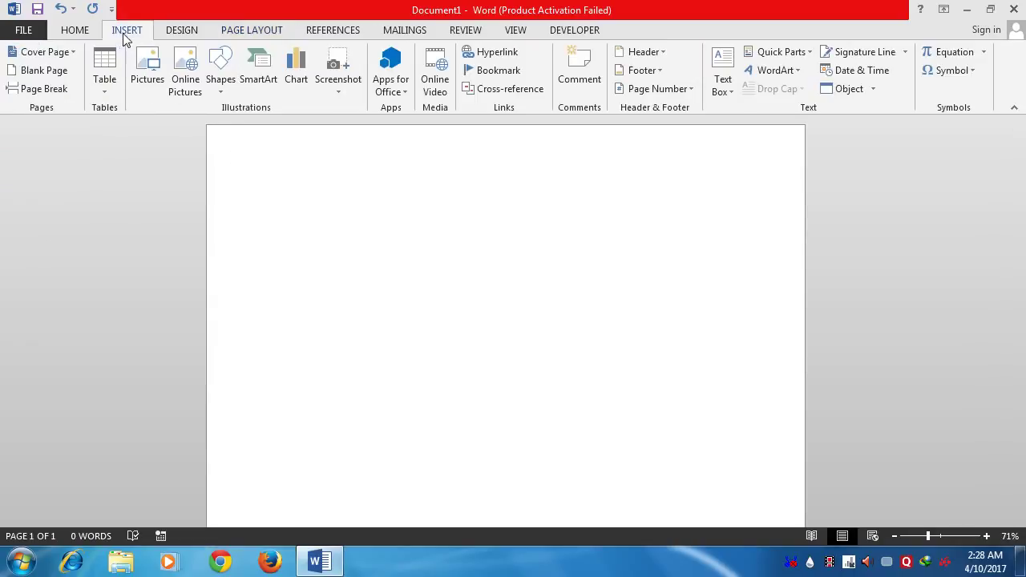
left_click(217, 84)
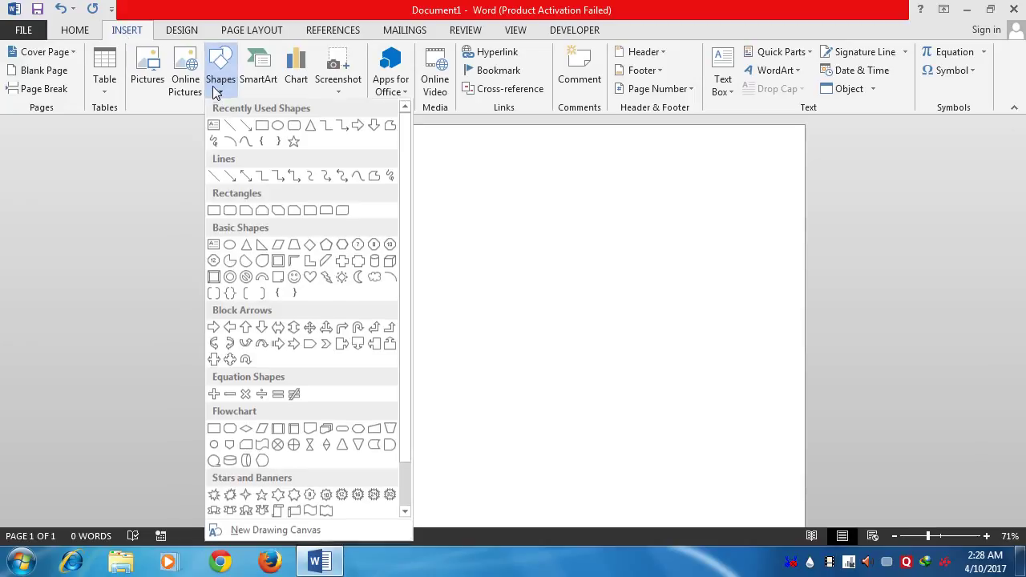
left_click(357, 177)
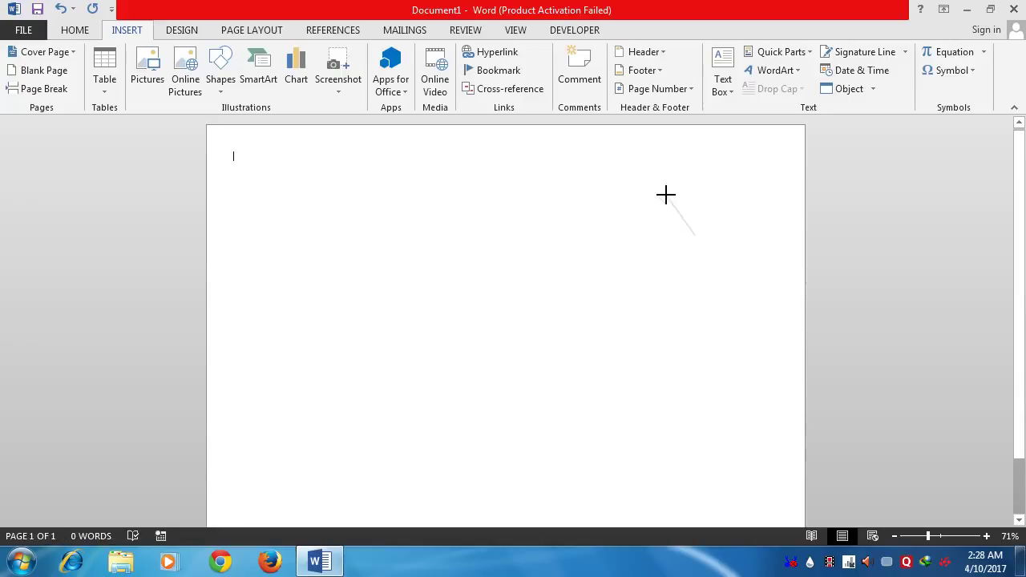
left_click(651, 196)
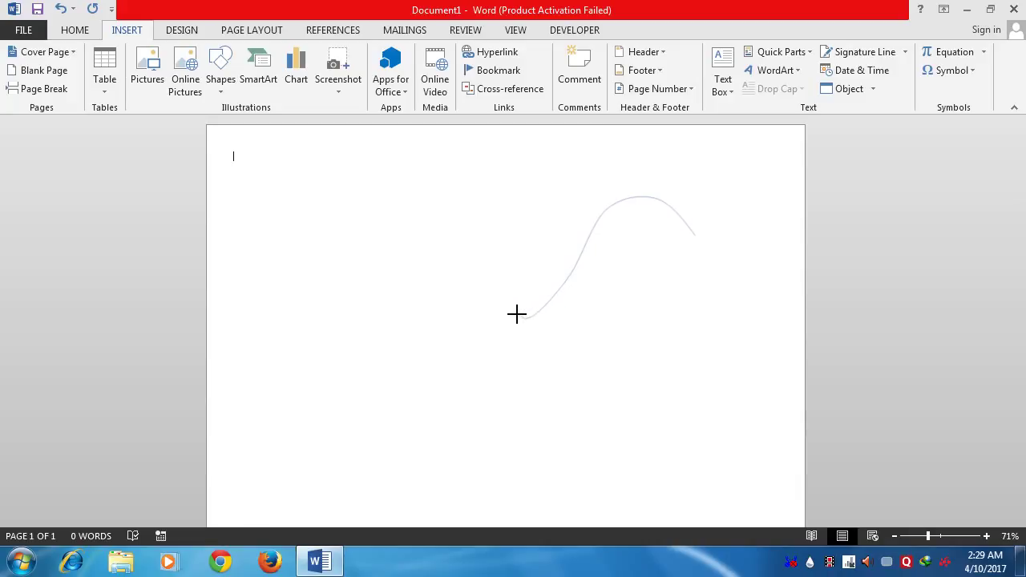
left_click(504, 324)
left_click(505, 318)
left_click(577, 339)
Close the curve into a solid blue petal and move it toward the page centre
left_click(696, 235)
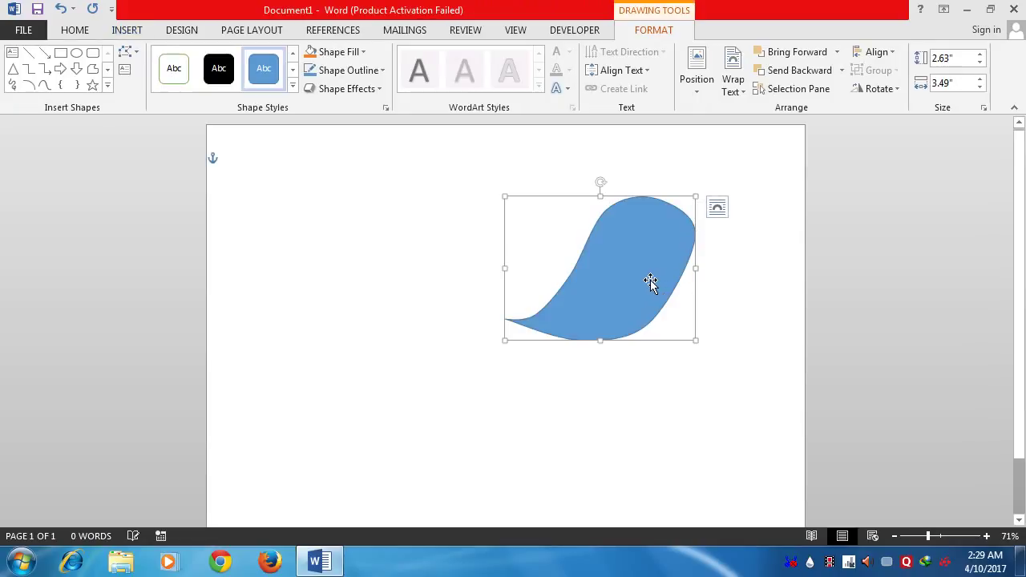
left_click_drag(647, 281, 532, 301)
left_click(633, 332)
left_click(529, 295)
mouse_move(524, 250)
left_mouse_down()
mouse_move(469, 323)
mouse_move(511, 293)
left_mouse_up()
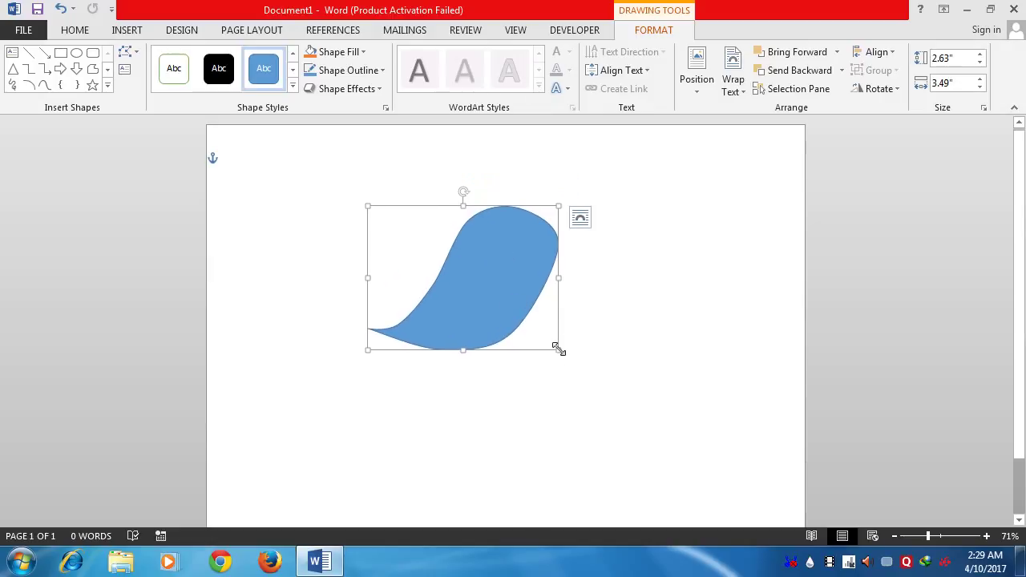
Enlarge the blue petal to 3.59 by 4.76 inches
left_click_drag(559, 349, 607, 415)
scroll(556, 359, "up", 2, "ctrl")
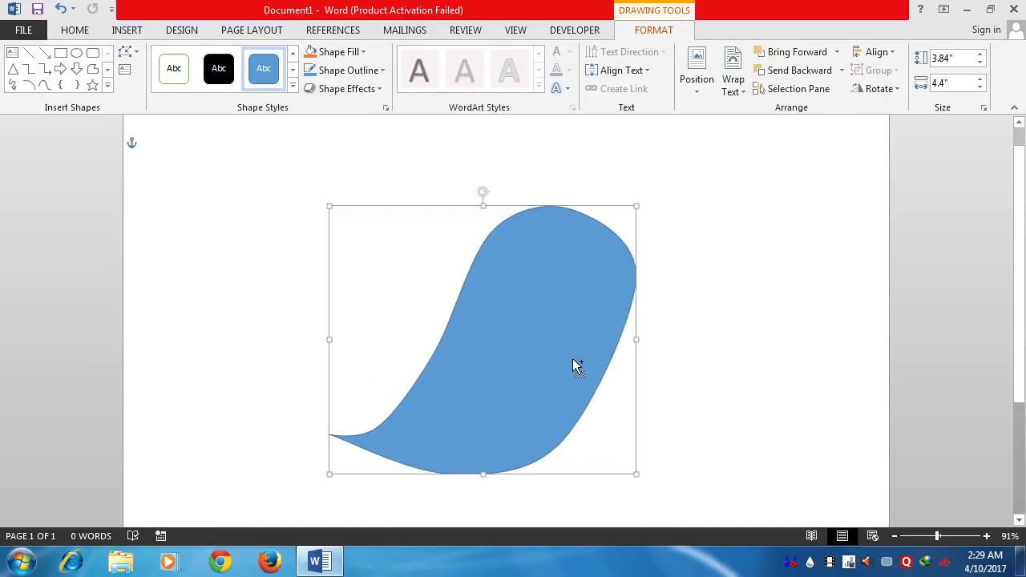
key("ctrl+z")
left_click_drag(572, 390, 661, 456)
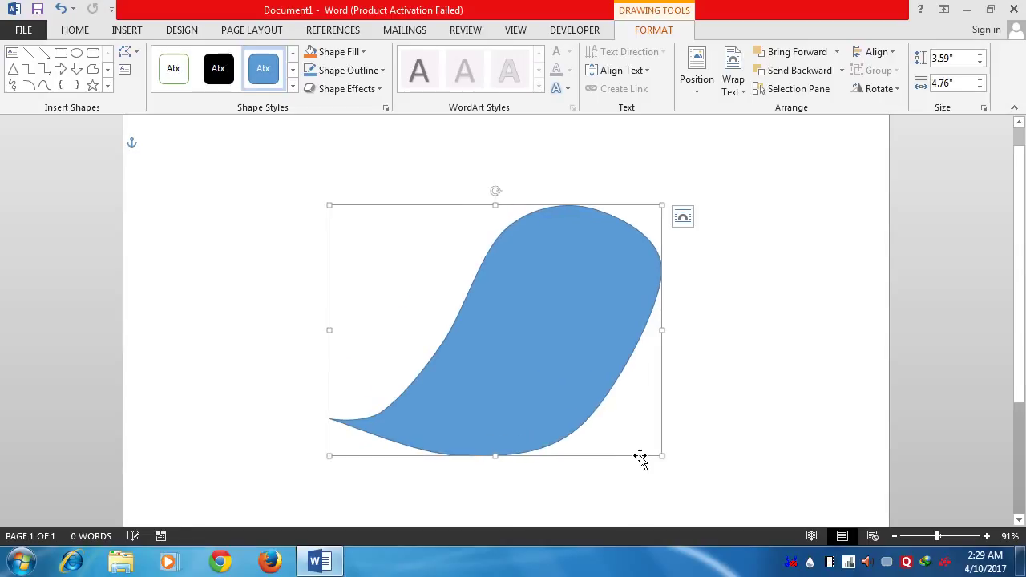
scroll(662, 410, "up", 2, "ctrl")
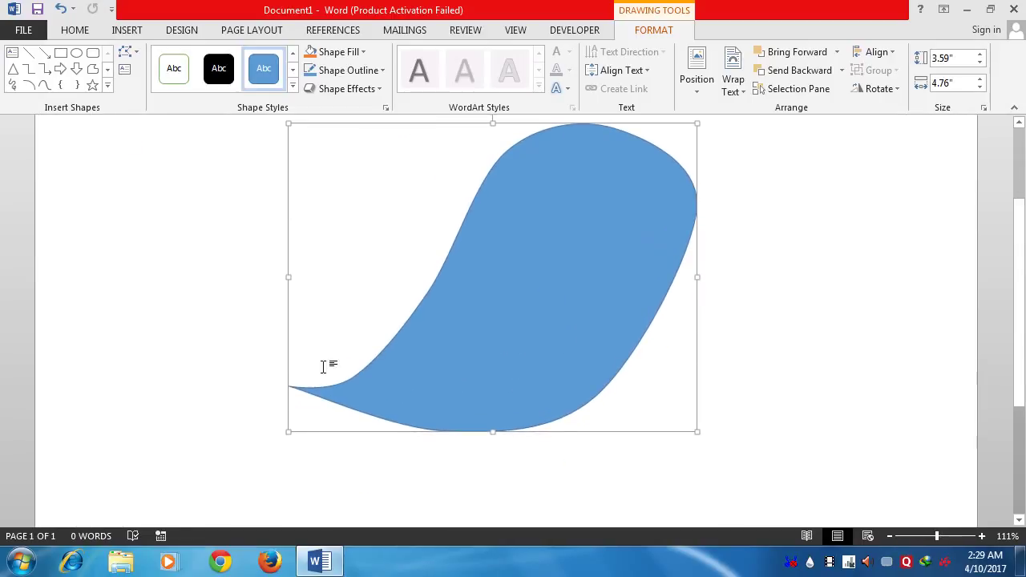
scroll(641, 210, "up", 1)
scroll(651, 232, "up", 1)
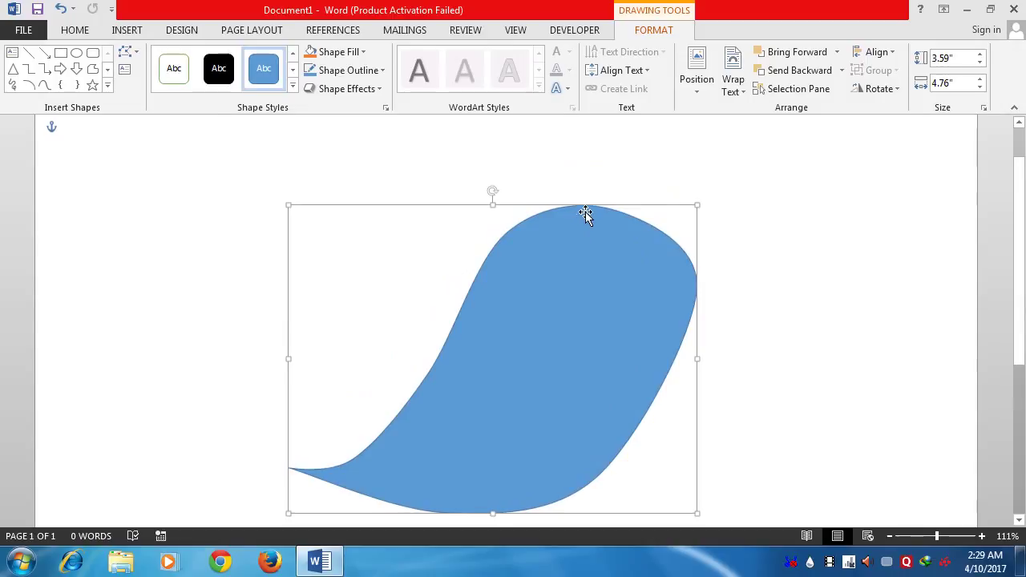
scroll(673, 321, "down", 2)
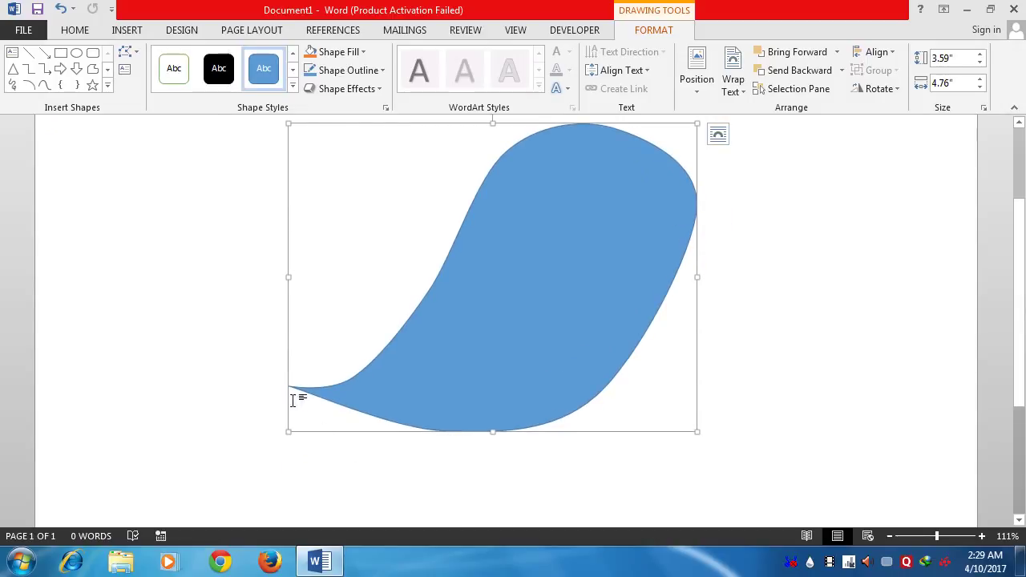
left_click(288, 465)
scroll(297, 464, "up", 3)
scroll(662, 275, "down", 2)
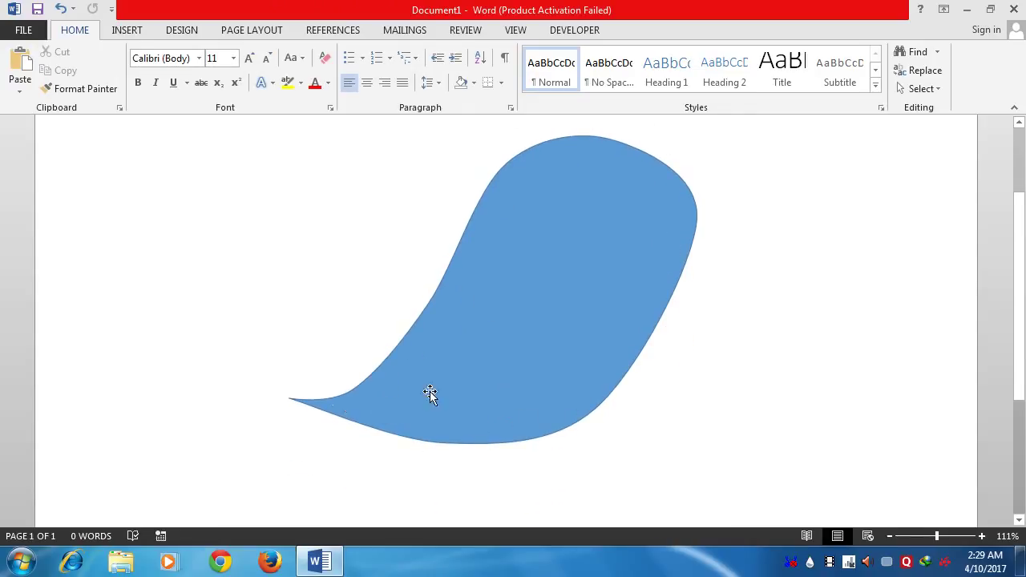
left_click(509, 238)
Using Edit Points, push out the petal's left outline and smooth its lower-right curve
right_click(509, 238)
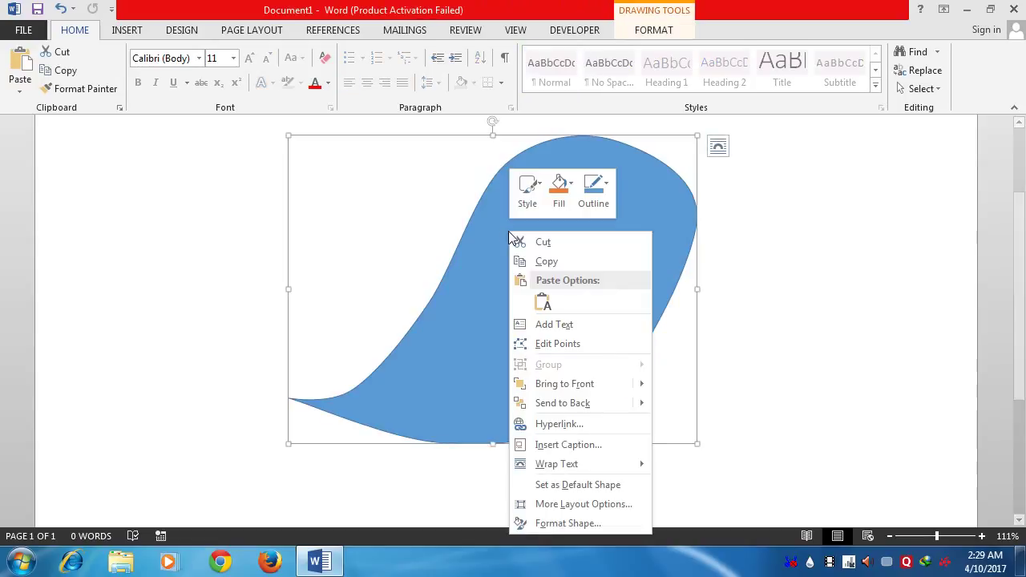
left_click(545, 343)
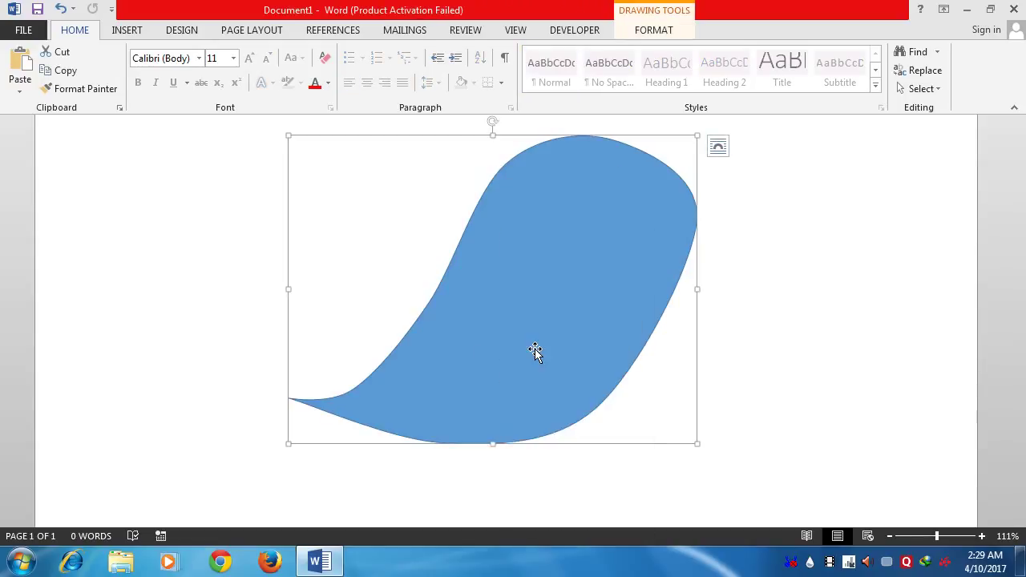
left_click_drag(427, 306, 444, 328)
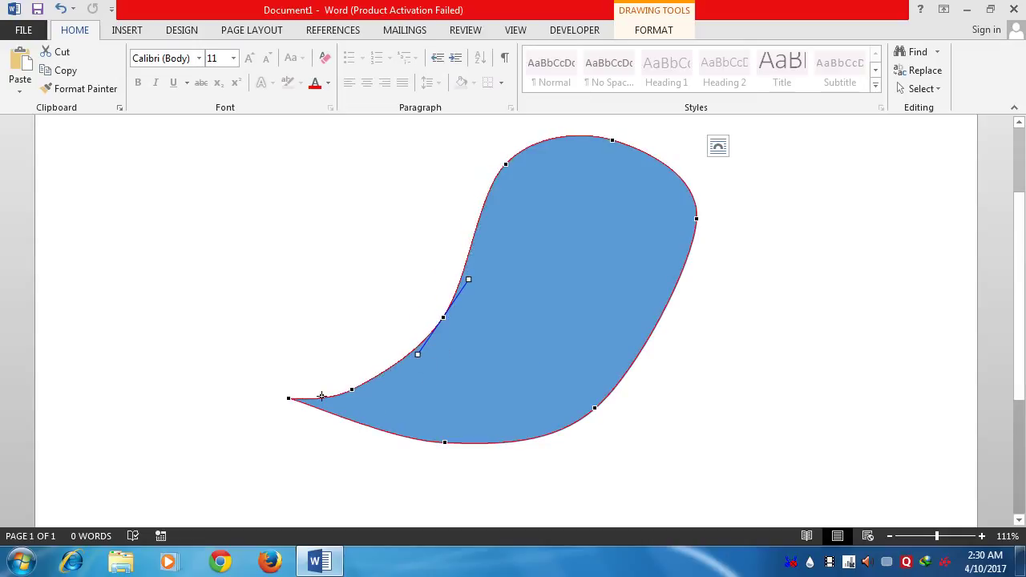
left_click(289, 399)
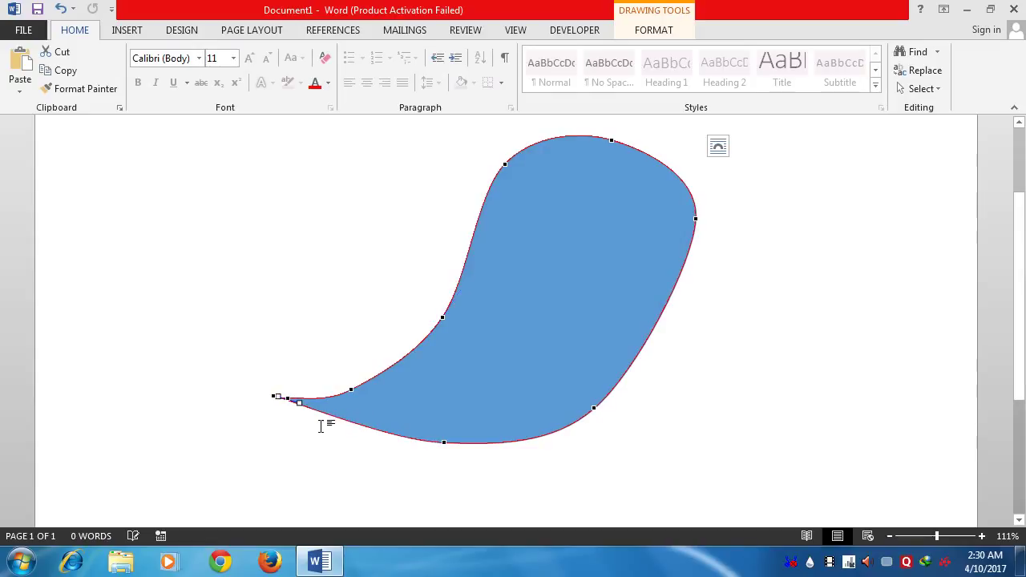
left_click(350, 430)
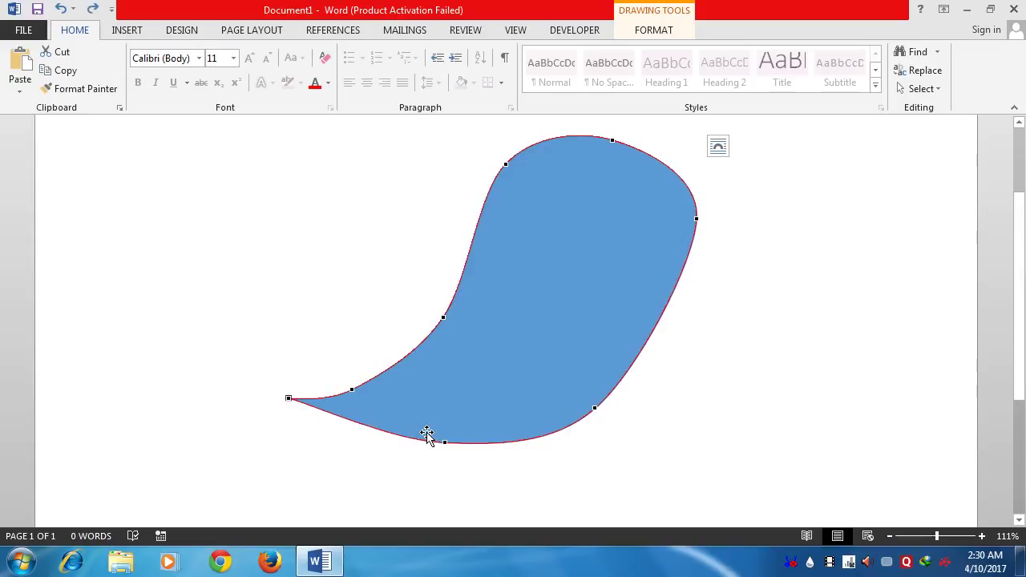
left_click(595, 408)
left_click_drag(639, 374, 659, 388)
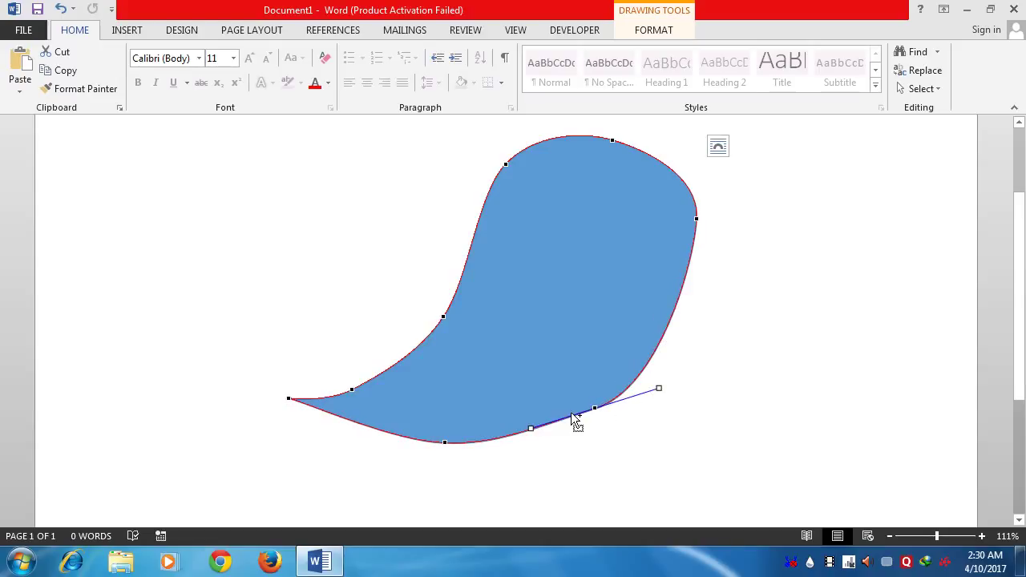
left_click_drag(574, 419, 600, 409)
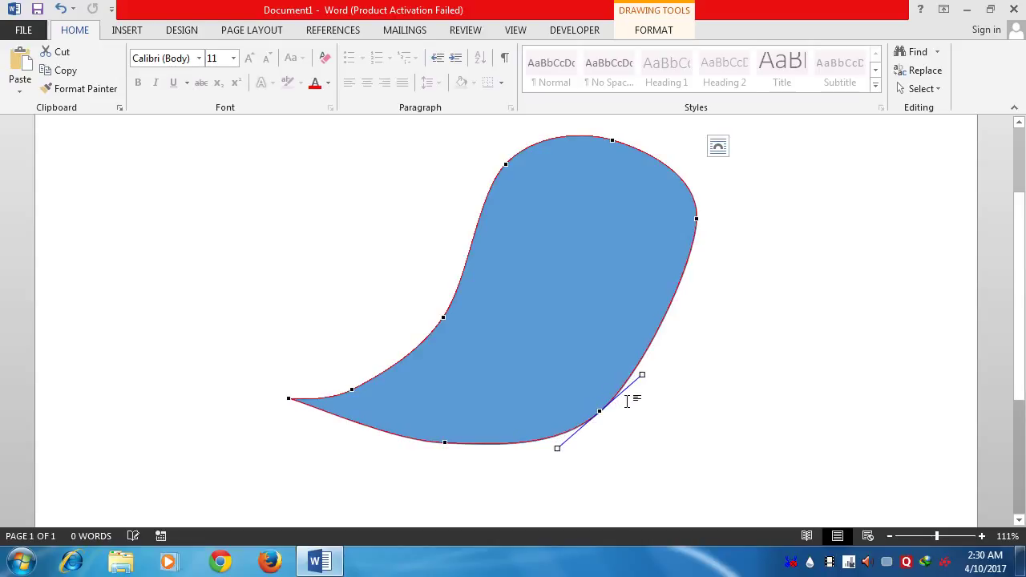
left_click_drag(640, 375, 653, 378)
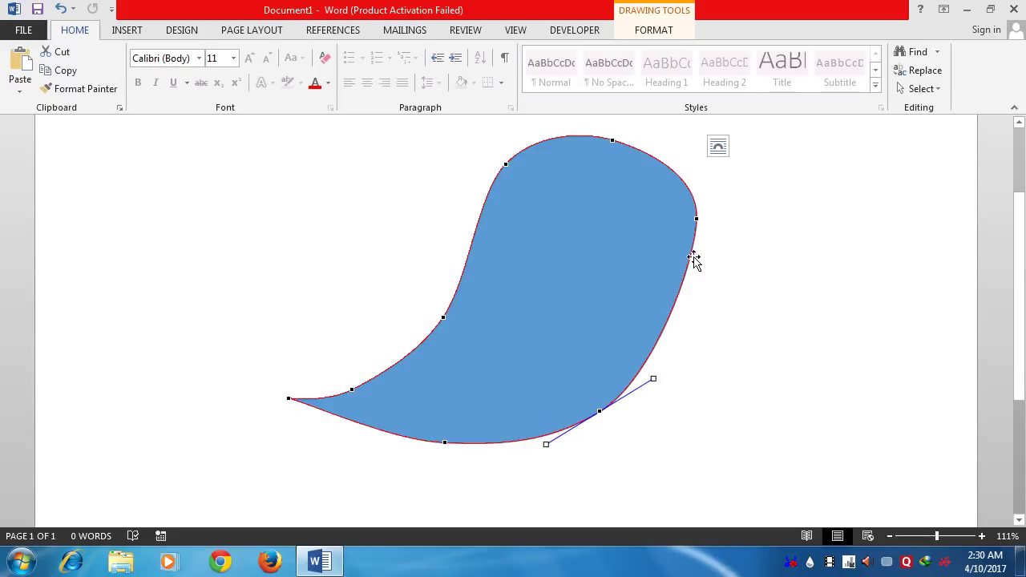
Smooth the petal's right-side and top curves by dragging vertices and tangent handles
left_click_drag(695, 219, 691, 240)
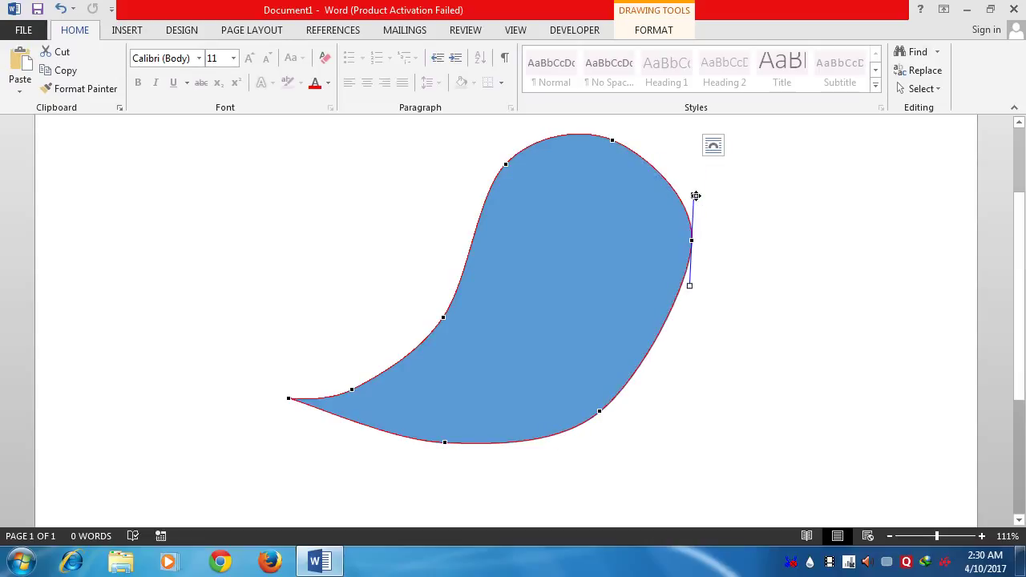
left_click_drag(695, 196, 686, 195)
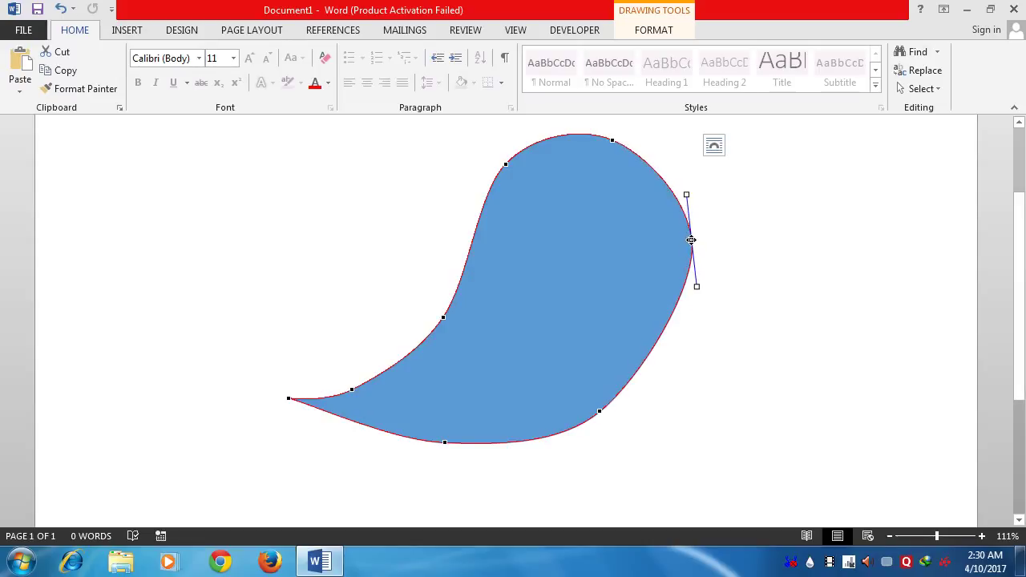
left_click_drag(697, 287, 698, 324)
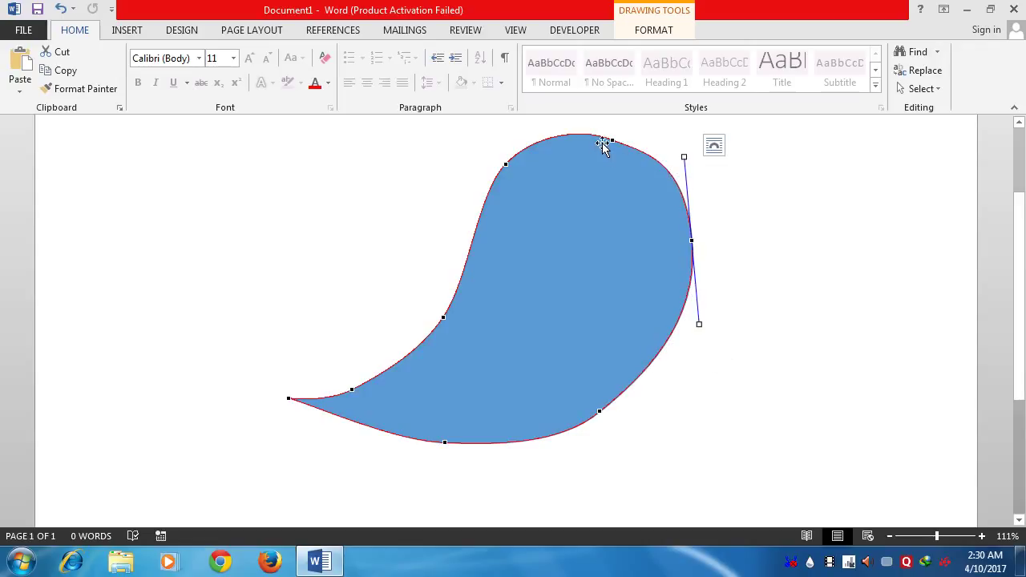
left_click_drag(611, 141, 630, 270)
scroll(665, 272, "down", 2)
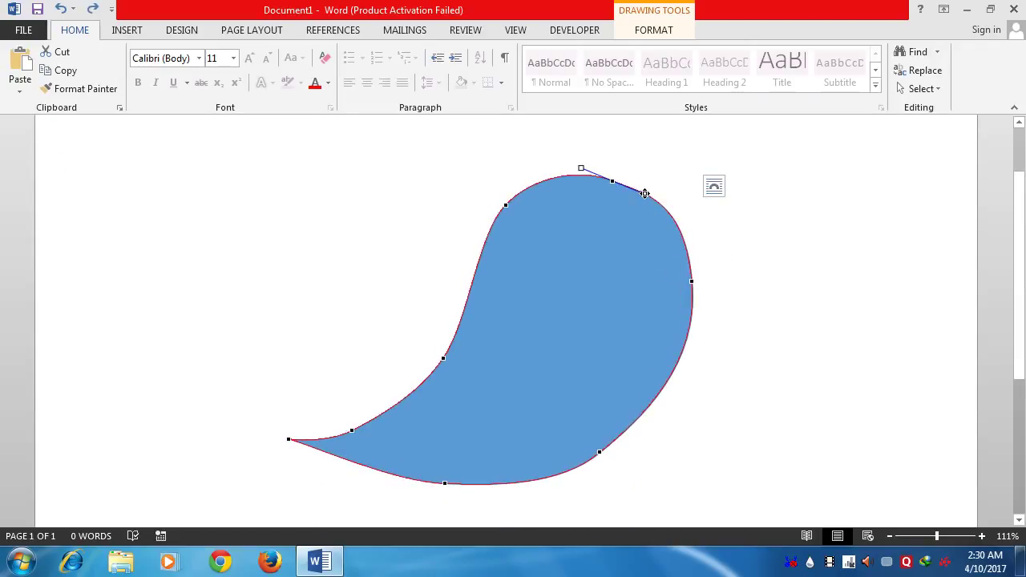
left_click_drag(643, 193, 624, 184)
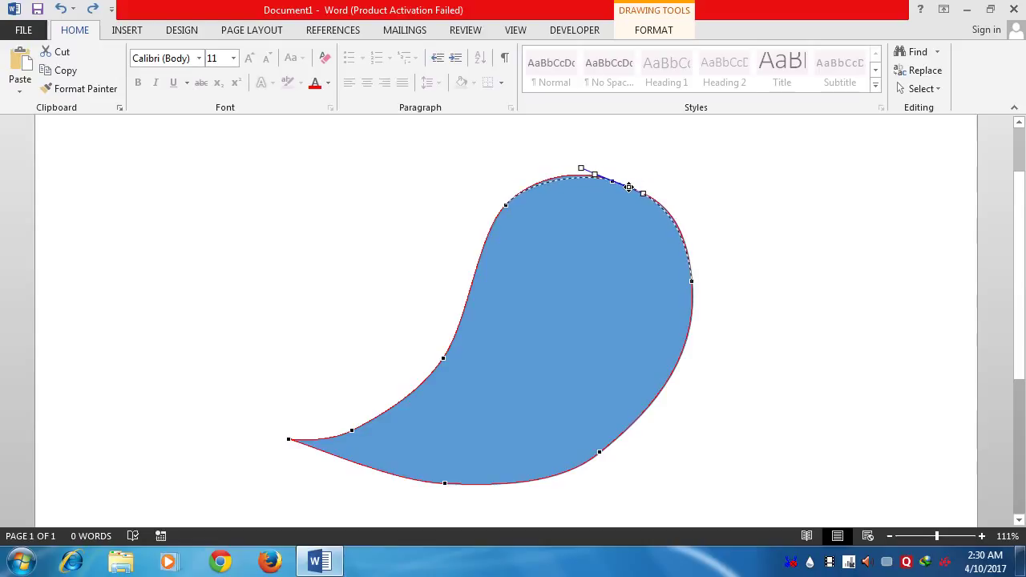
left_click_drag(623, 183, 633, 188)
left_click(687, 206)
Re-enter Edit Points to tweak the upper-left curve, leaving the petal 3.6 by 4.71 inches
scroll(662, 316, "up", 1)
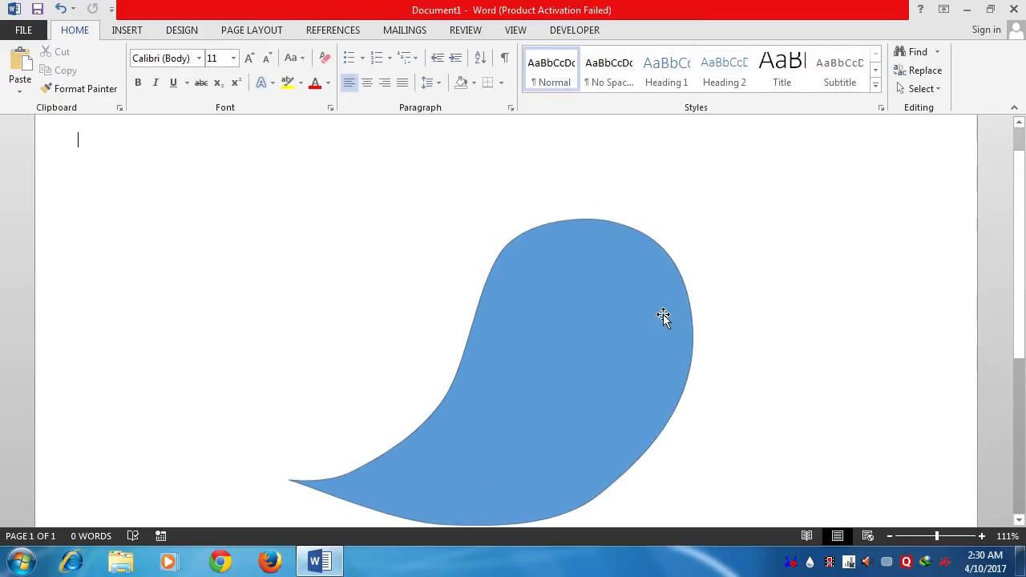
scroll(609, 305, "down", 3)
left_click(561, 289)
scroll(560, 289, "up", 1)
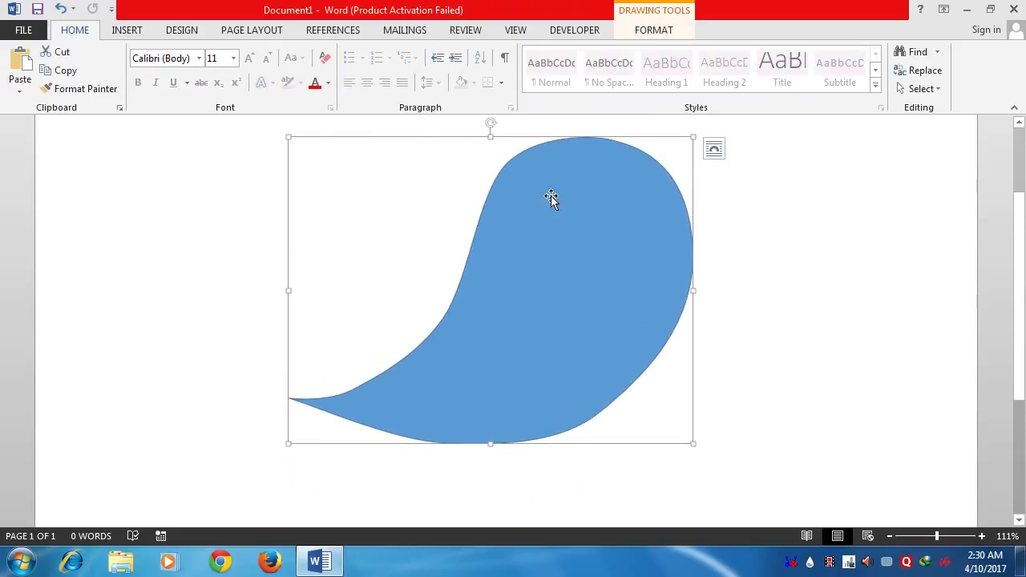
left_click_drag(552, 192, 570, 213)
right_click(526, 180)
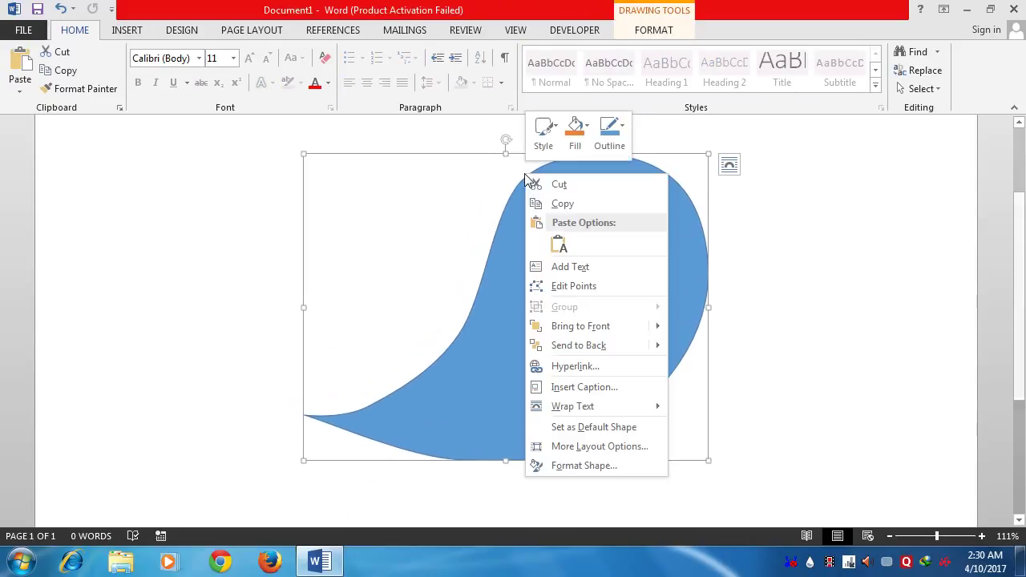
left_click(571, 284)
left_click_drag(521, 181, 524, 184)
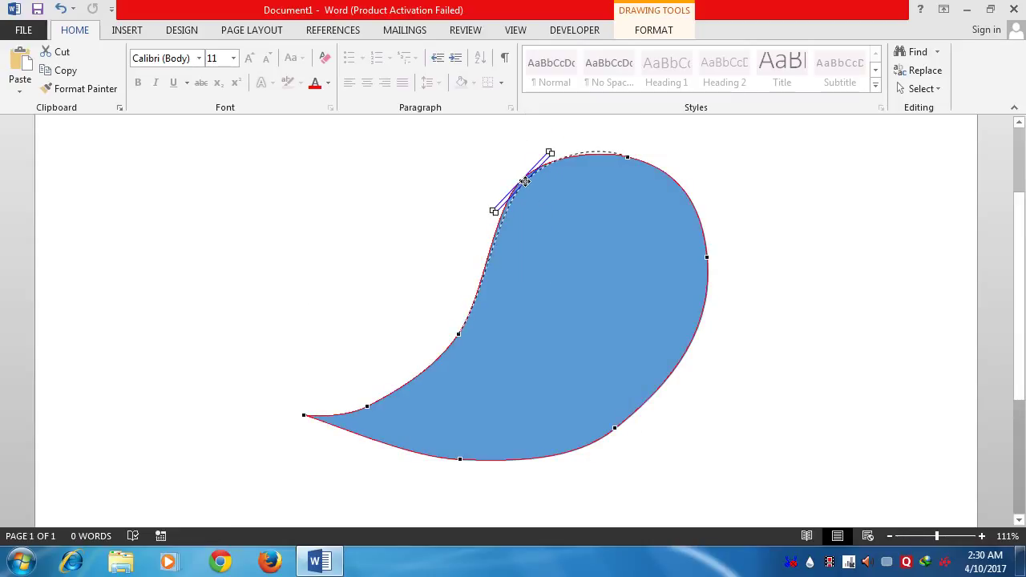
left_click(750, 294)
scroll(708, 307, "up", 1)
scroll(616, 285, "down", 2)
left_click(611, 287)
Give the petal a standard Red fill with No Outline, and nudge it down-left
left_click(655, 32)
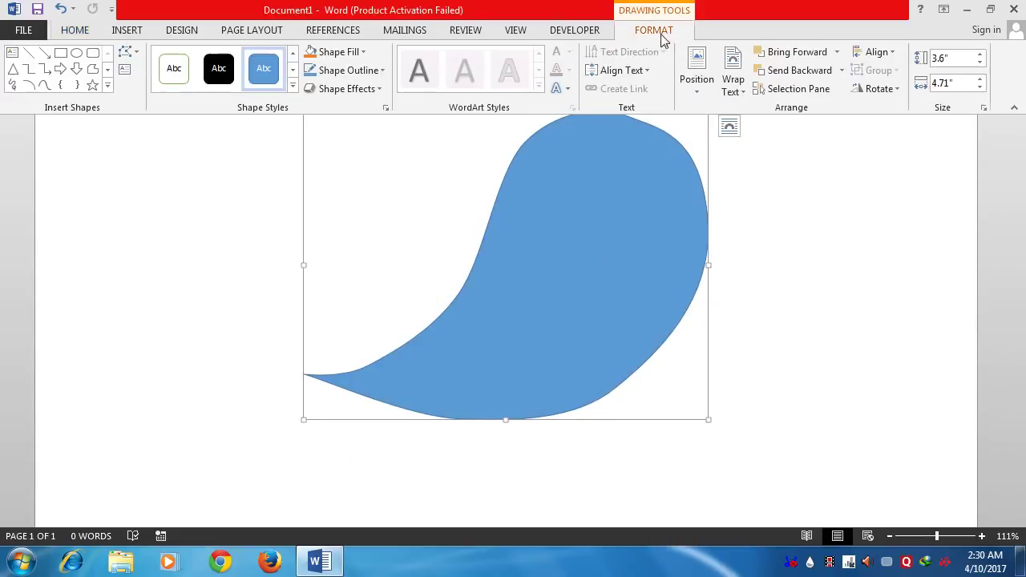
left_click(361, 53)
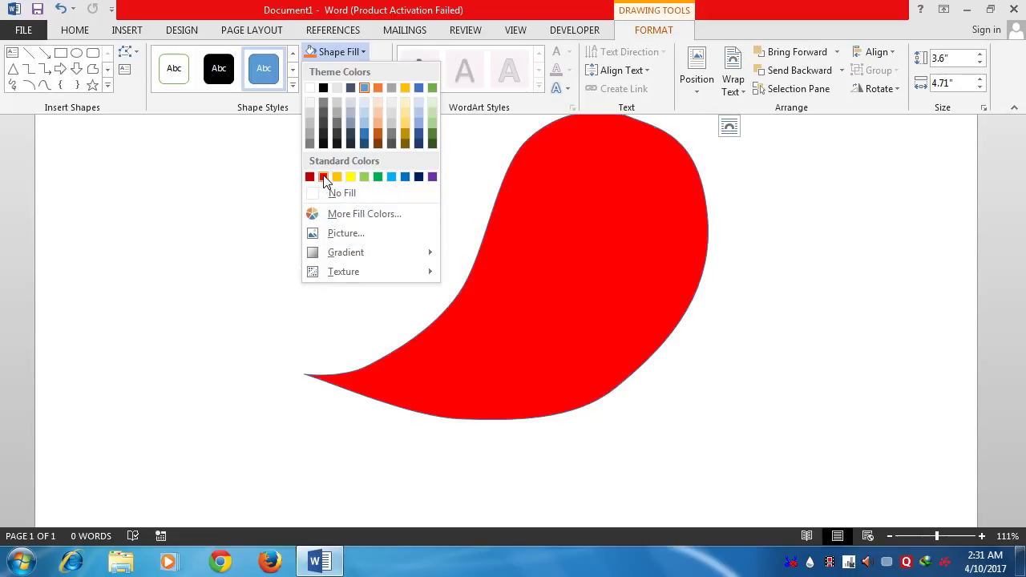
left_click(323, 176)
left_click(367, 70)
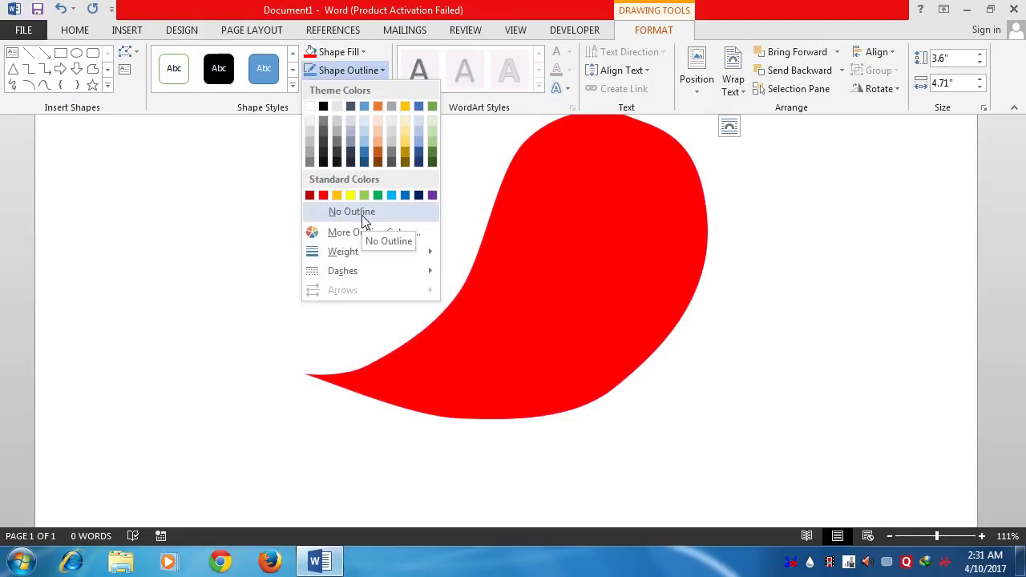
left_click(349, 212)
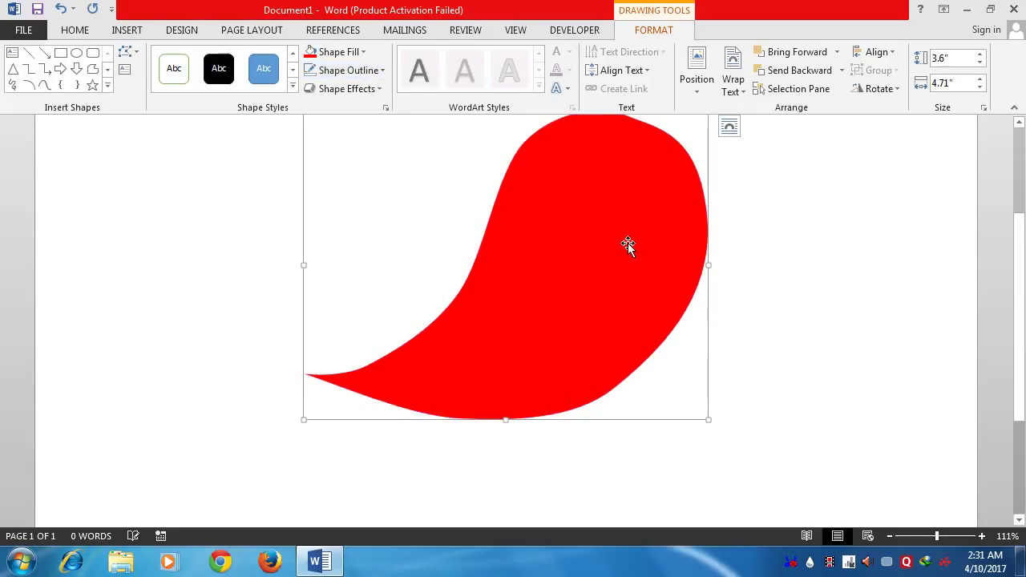
mouse_move(629, 237)
left_mouse_down()
mouse_move(707, 326)
mouse_move(592, 282)
left_mouse_up()
scroll(592, 282, "down", 4, "ctrl")
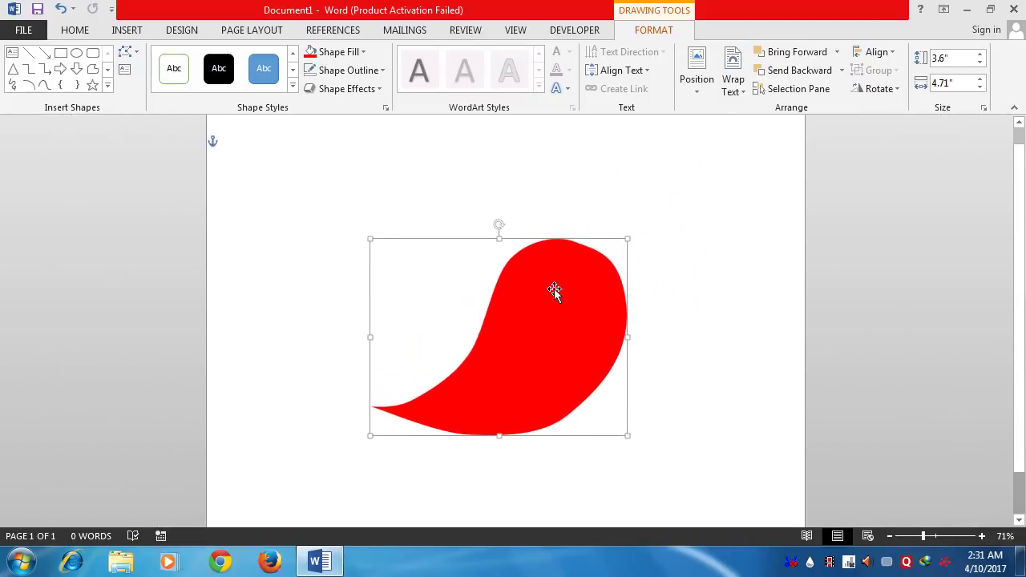
Set the petal's fill transparency to 59% in Format Shape, then move the pink petal
right_click(554, 289)
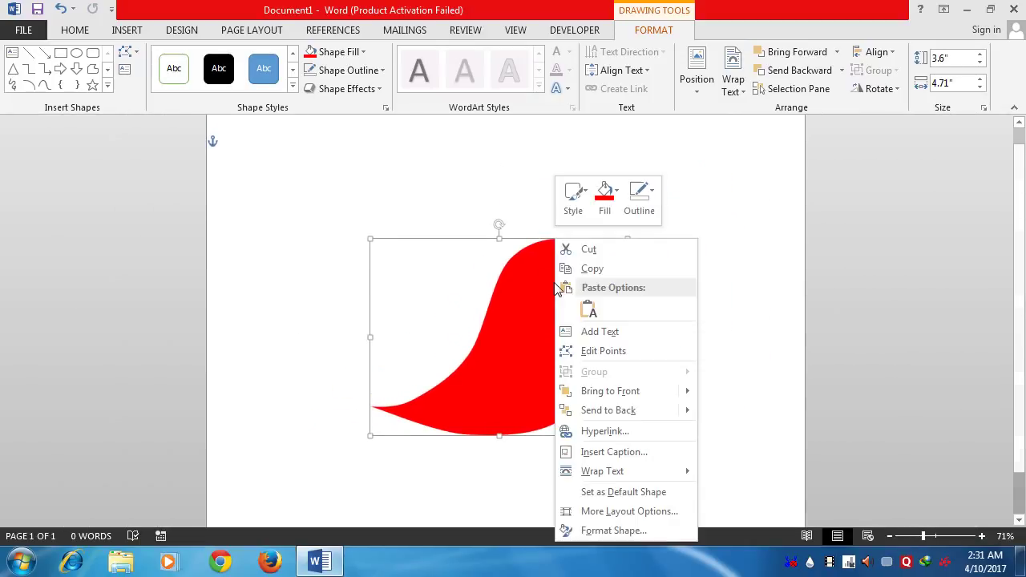
left_click(622, 531)
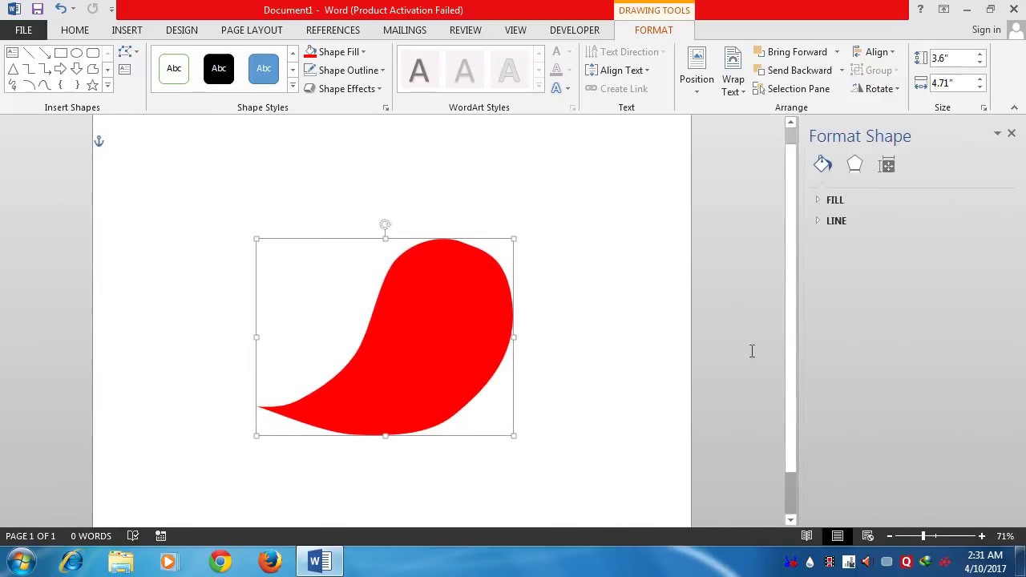
left_click(852, 170)
left_click(822, 165)
left_click(826, 200)
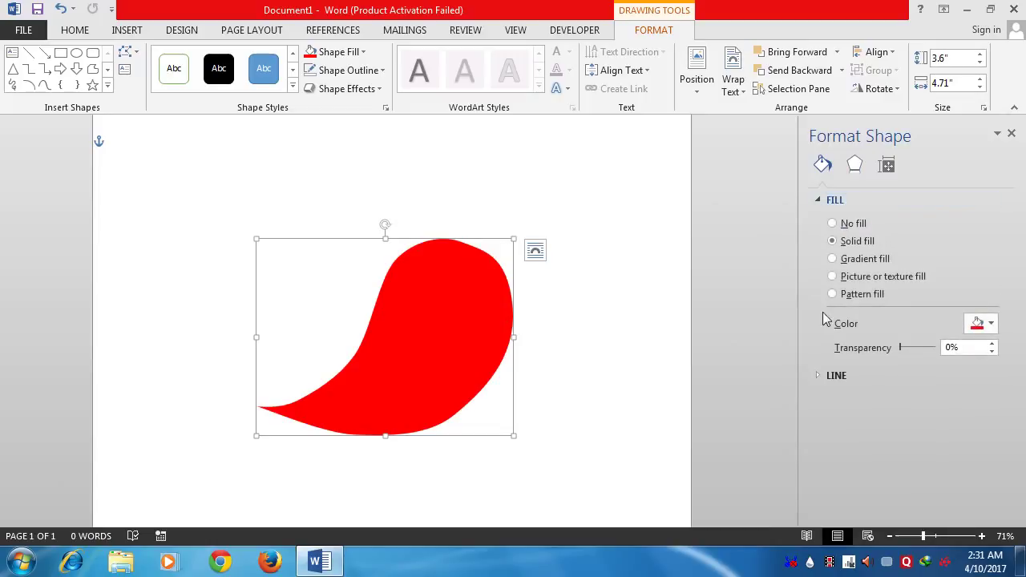
left_click_drag(900, 348, 921, 351)
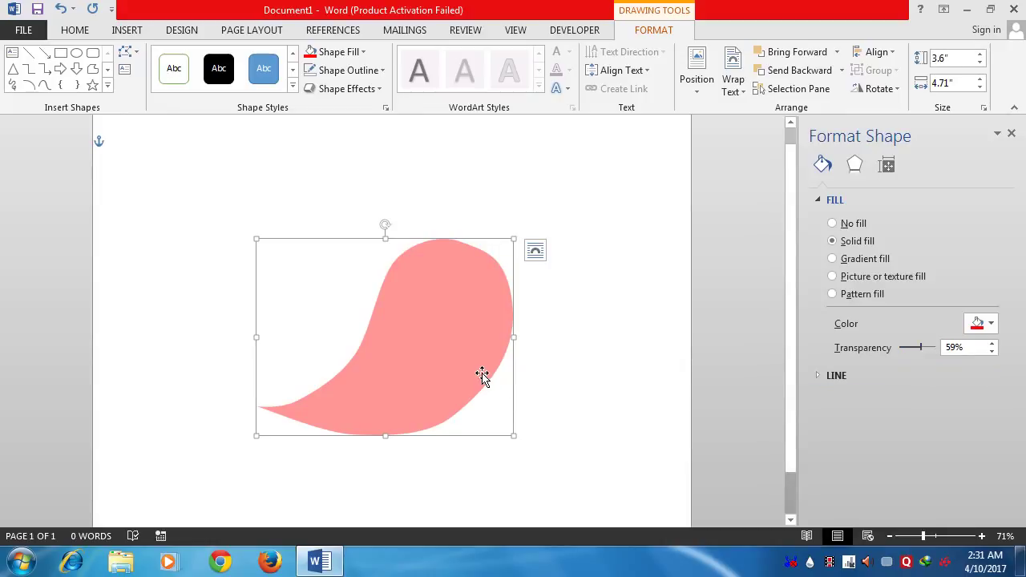
mouse_move(482, 377)
left_mouse_down()
mouse_move(492, 350)
mouse_move(521, 350)
mouse_move(427, 367)
left_mouse_up()
left_click(607, 378)
left_click(483, 339)
Draw a Sun shape and drag its adjustment handle to shrink the centre and thin the rays
left_click(284, 149)
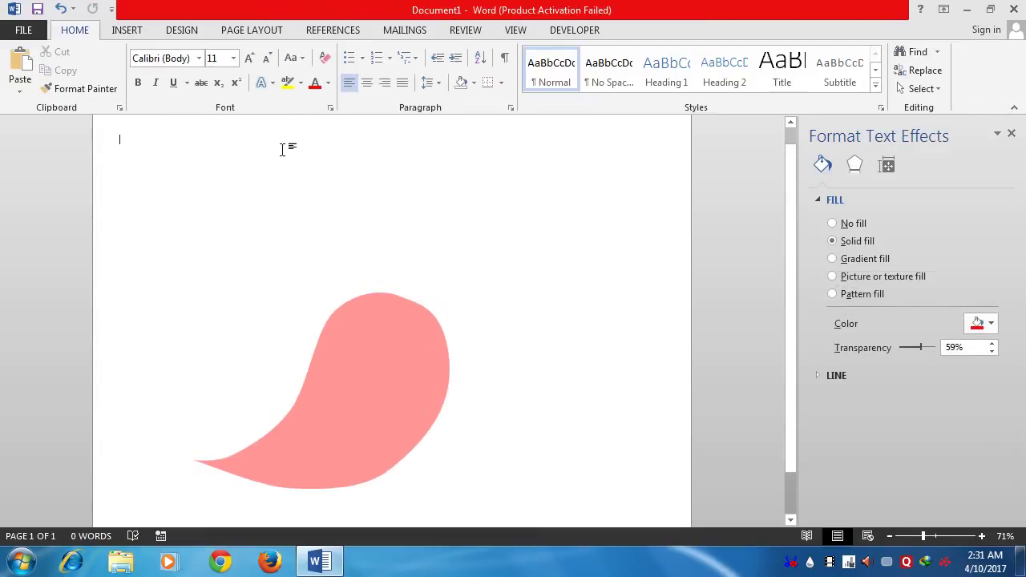
left_click(127, 30)
left_click(220, 76)
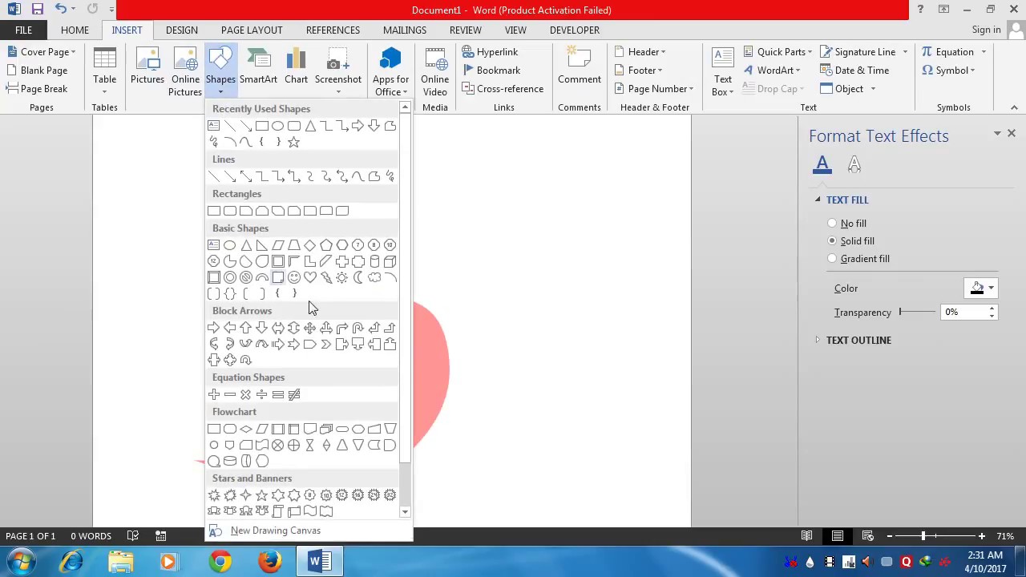
left_click(342, 277)
left_click_drag(467, 253, 659, 447)
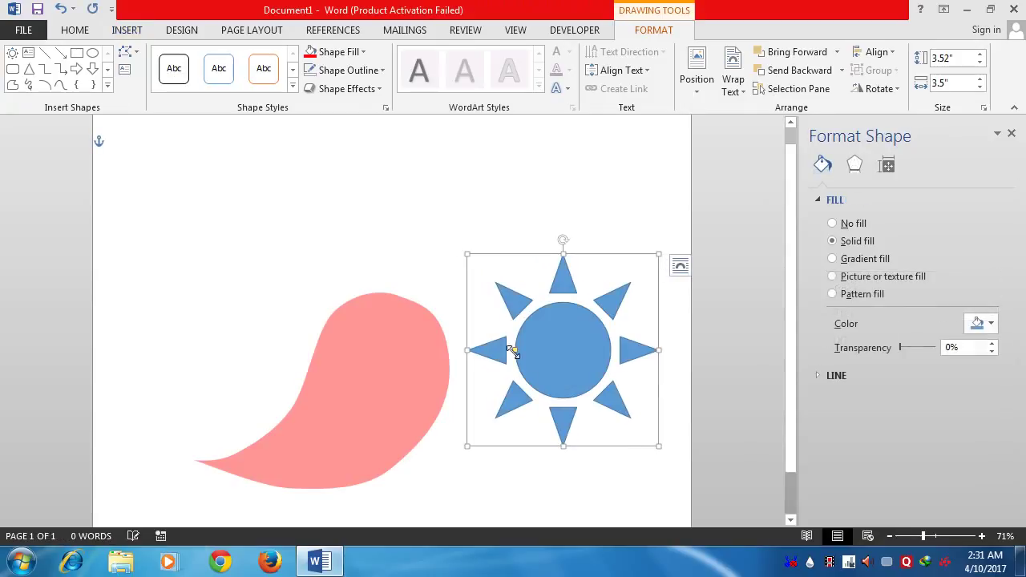
mouse_move(515, 353)
left_mouse_down()
mouse_move(579, 348)
mouse_move(495, 312)
mouse_move(469, 287)
mouse_move(495, 290)
left_mouse_up()
Move the pink petal up so its top meets the sun's centre, then copy it up-left
left_click(358, 427)
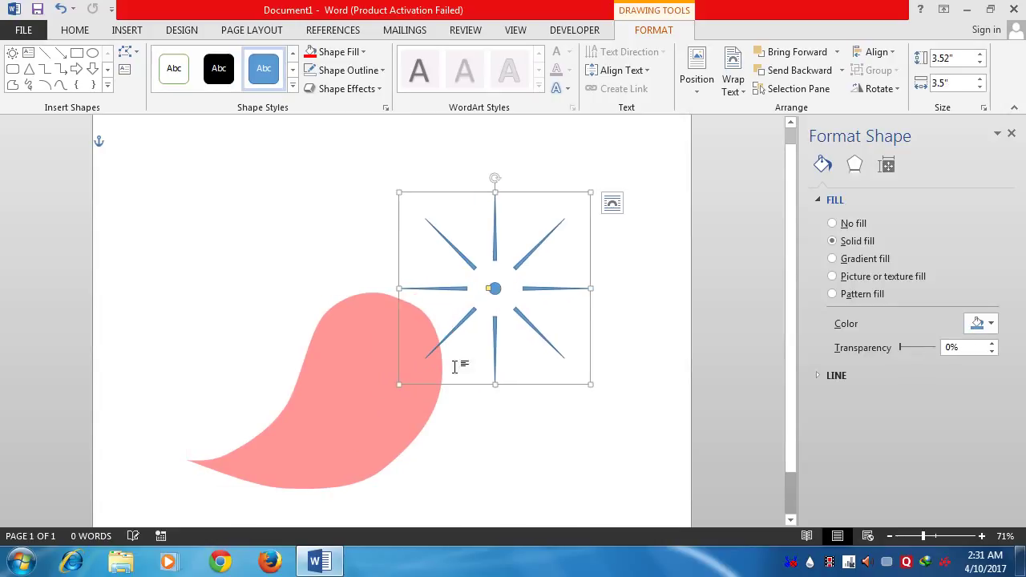
left_click_drag(348, 383, 422, 362)
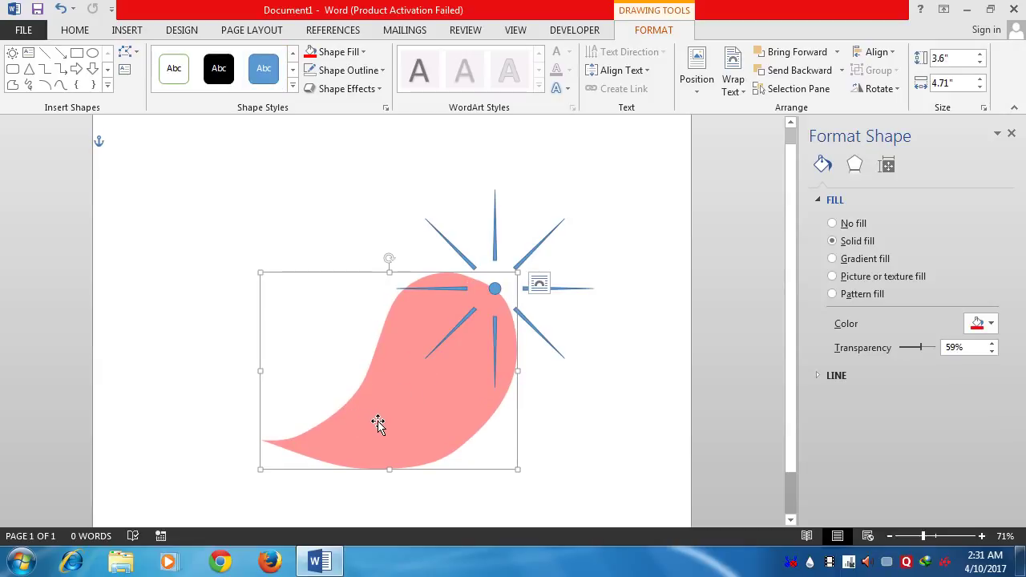
mouse_move(375, 435)
left_mouse_down()
mouse_move(345, 362)
mouse_move(362, 393)
left_mouse_up()
Replace the misplaced copy with a new petal copy, rotated clockwise and moved toward the sun's centre
key("ctrl+z")
left_click(404, 501)
left_click(406, 416)
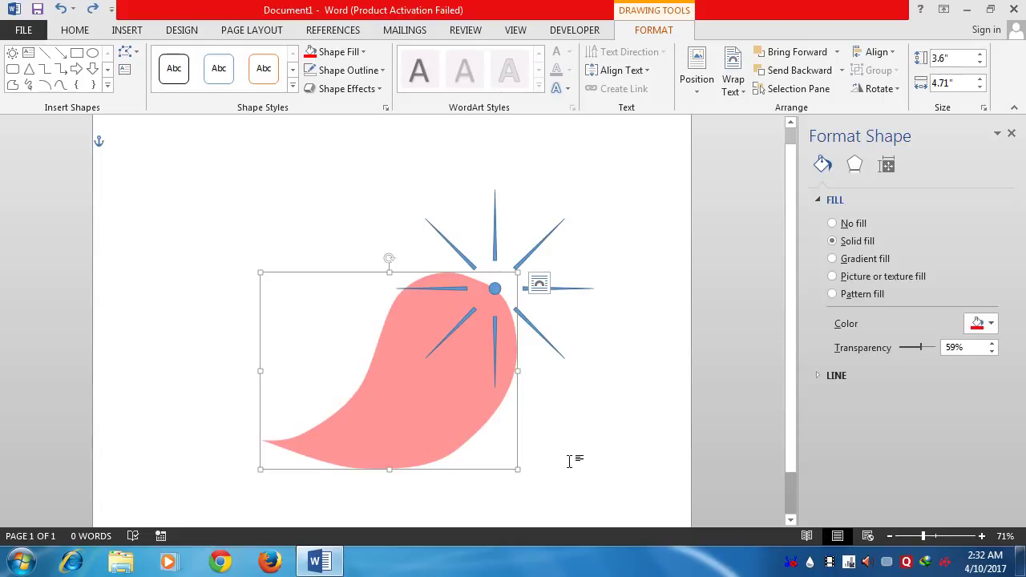
left_click_drag(369, 374, 299, 289, "ctrl")
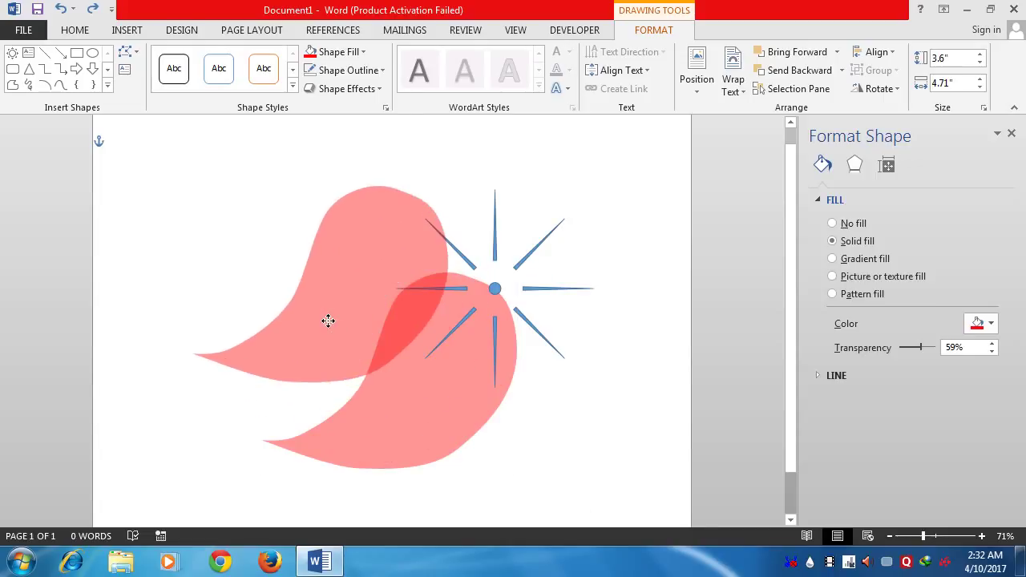
left_click(563, 416)
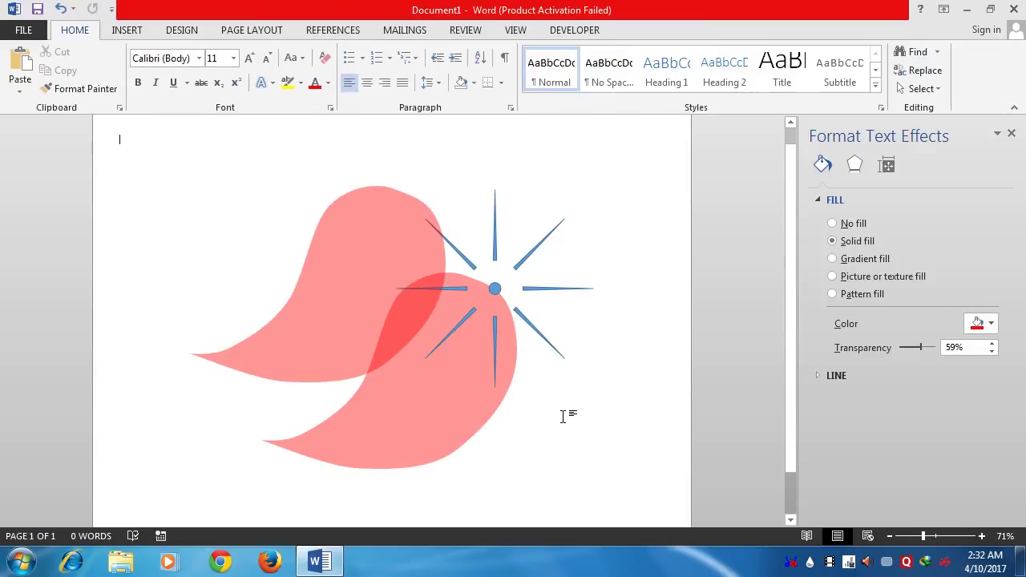
left_click(360, 290)
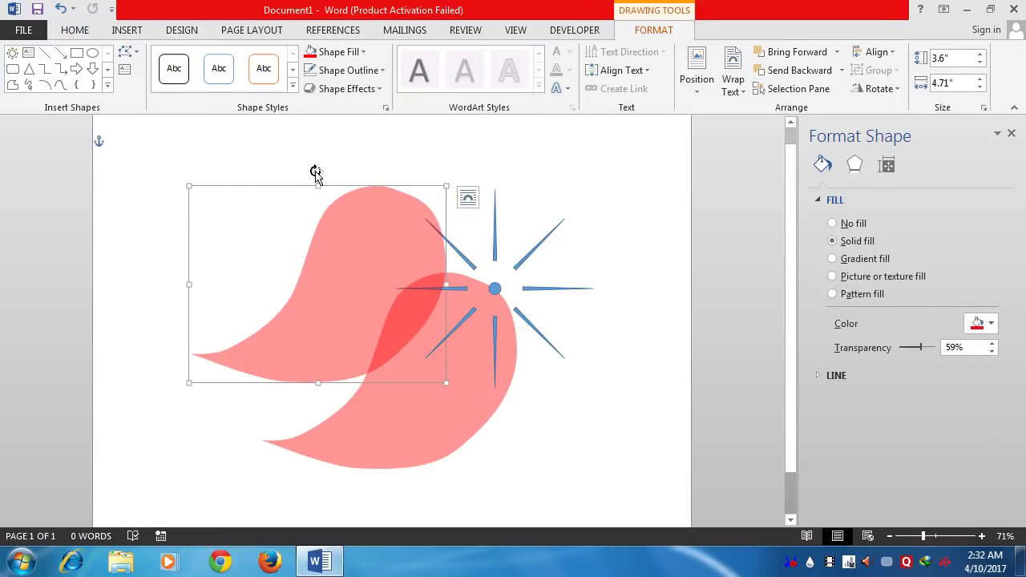
left_click_drag(316, 172, 384, 193)
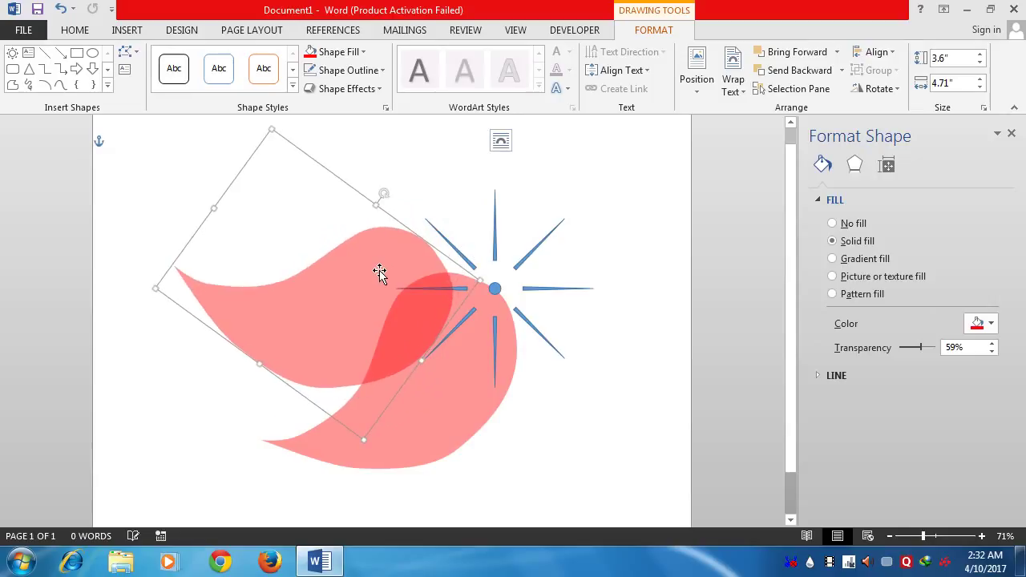
left_click_drag(381, 270, 423, 267)
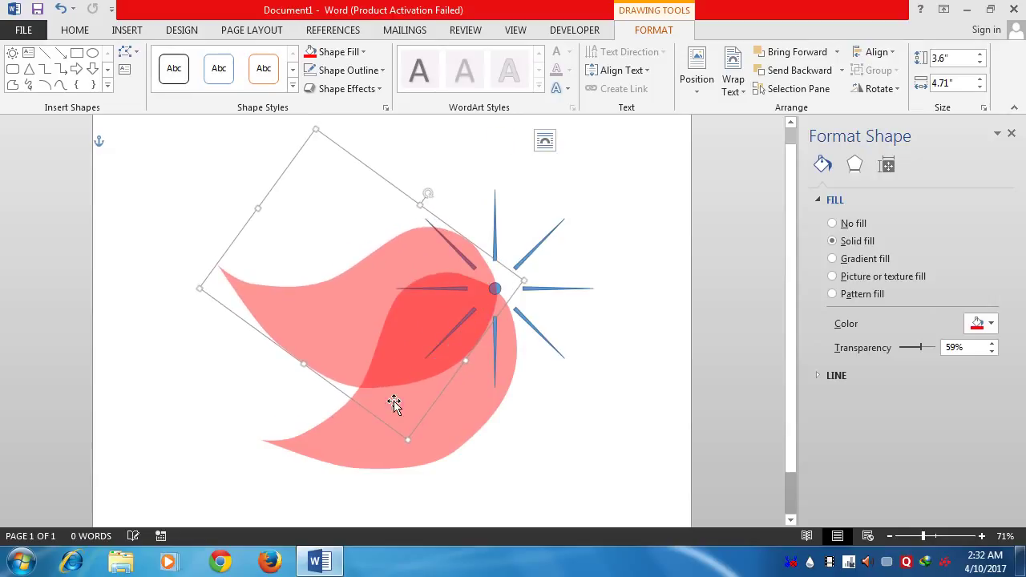
Add a third petal copy, rotate it clockwise and fan it beside the other two
left_click_drag(353, 340, 330, 235, "ctrl")
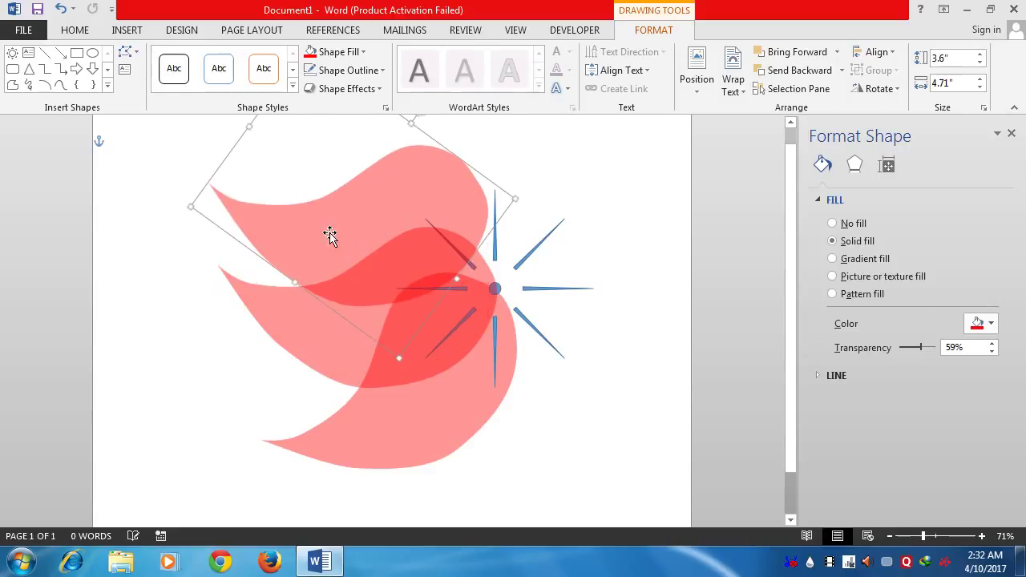
scroll(433, 158, "up", 1)
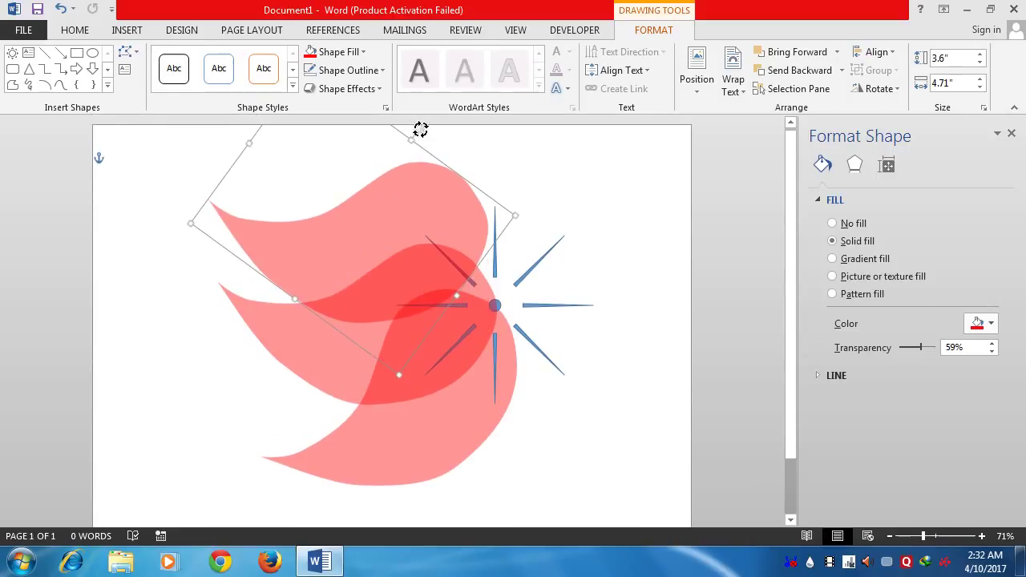
left_click_drag(423, 132, 461, 158)
left_click_drag(403, 215, 409, 249)
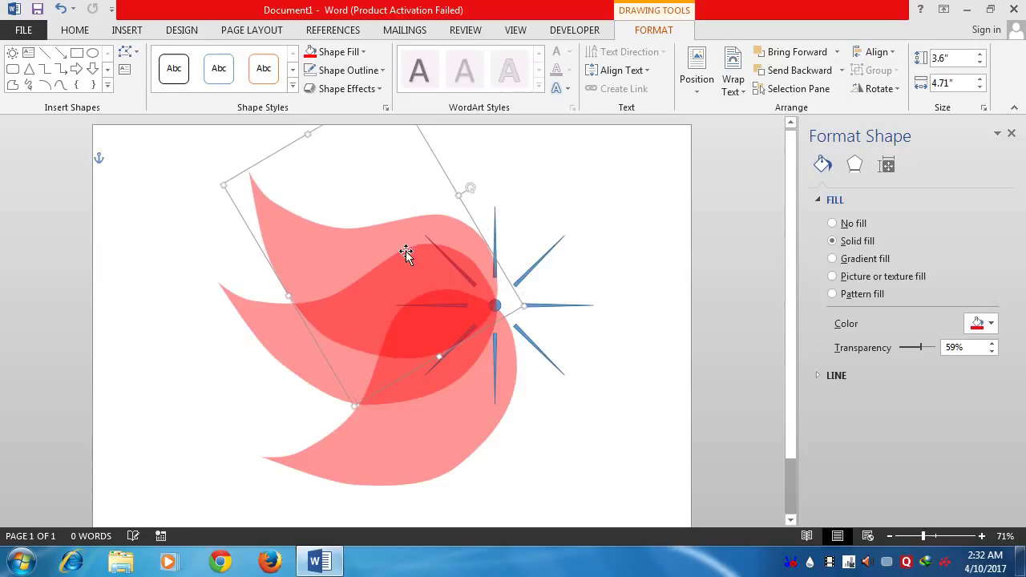
left_click(293, 373, "ctrl")
Duplicate the bottom petal up-left and rotate the copy clockwise
left_click(492, 442)
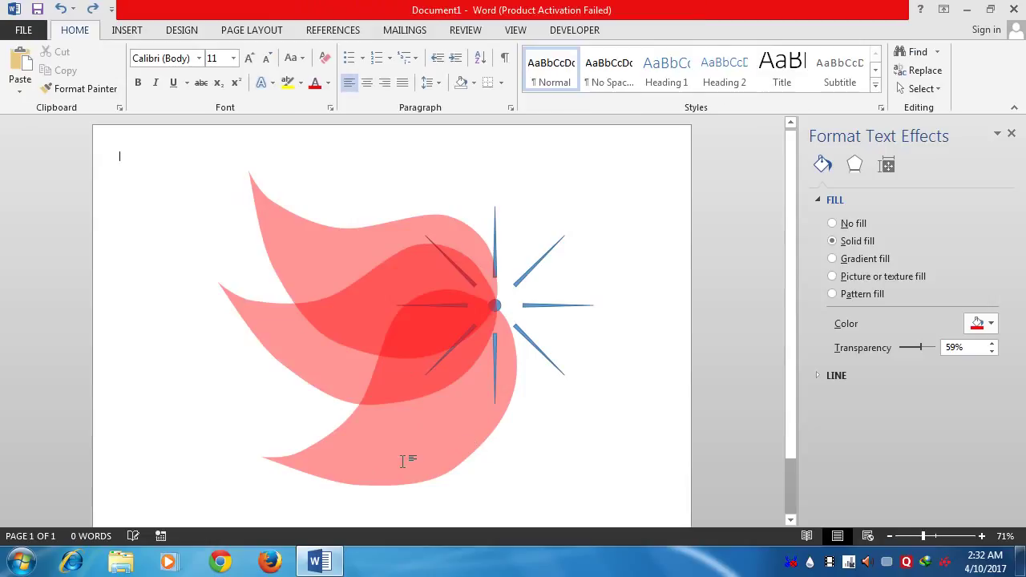
left_click(415, 465)
left_click_drag(368, 445, 328, 421)
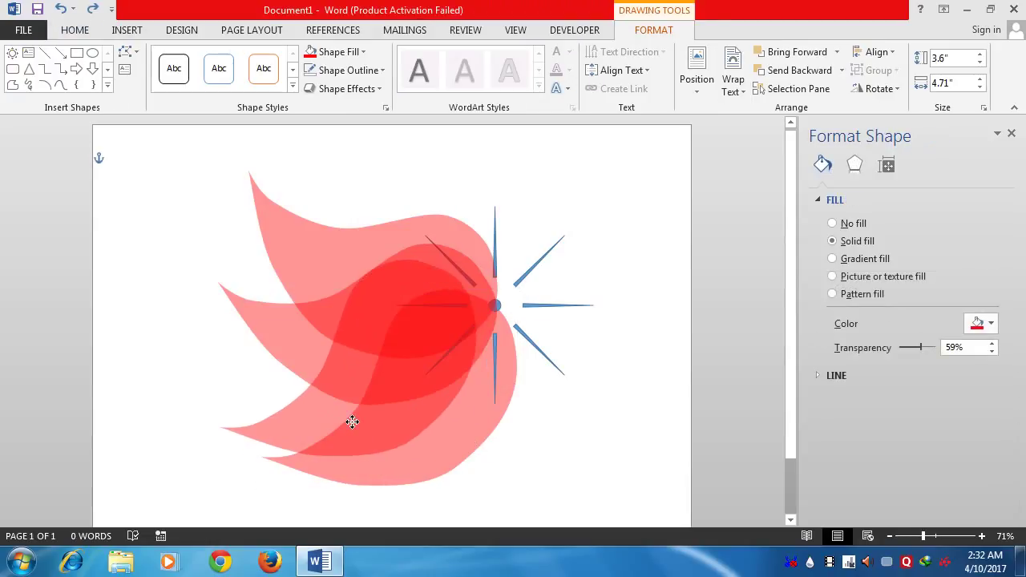
left_click_drag(353, 248, 383, 252)
left_click_drag(382, 339, 406, 331)
Duplicate the bottom petal to the right, rotate the copy and nudge it down-right
left_click(343, 482)
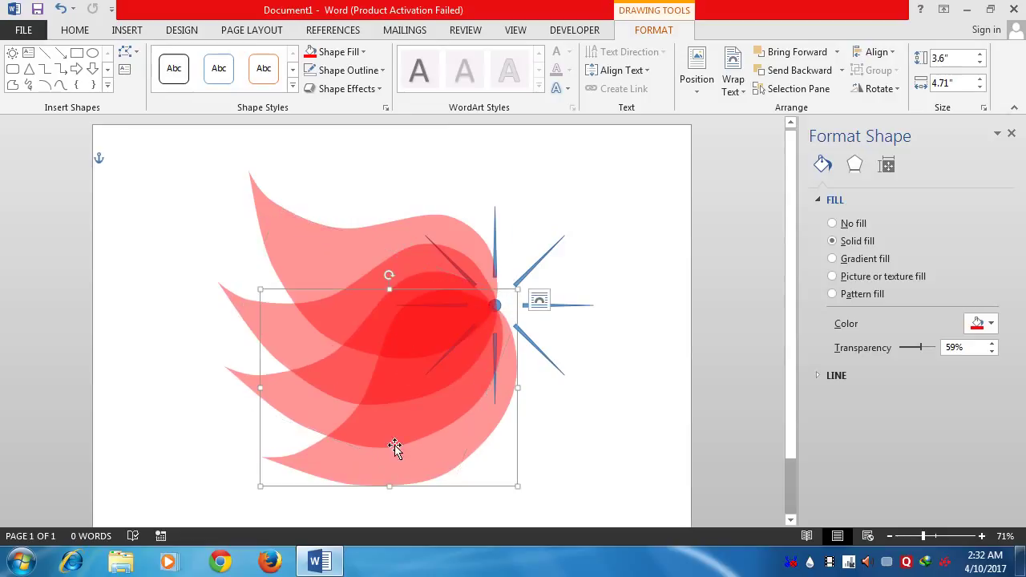
left_click(396, 454, "shift")
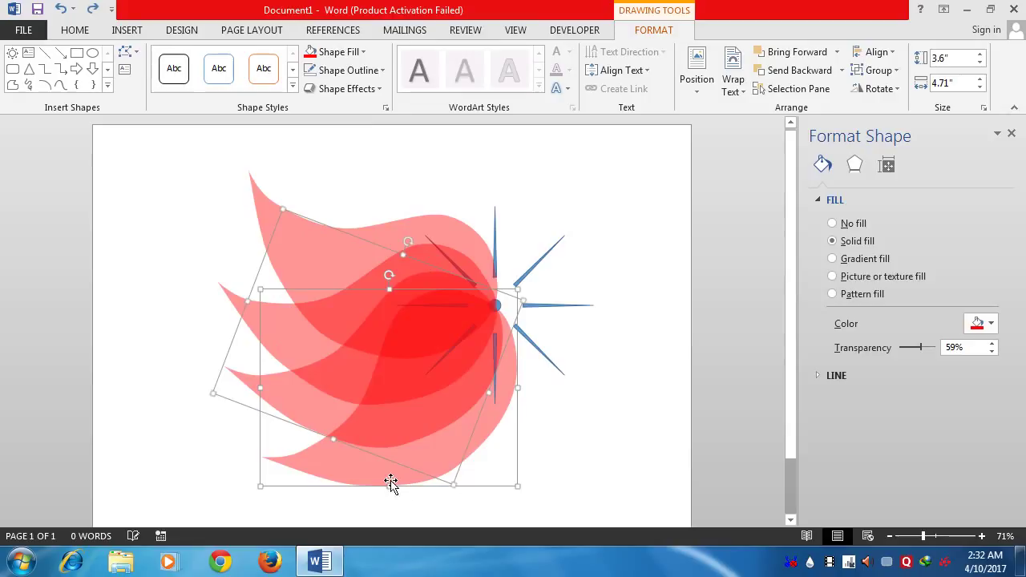
left_click(570, 472)
left_click(374, 474)
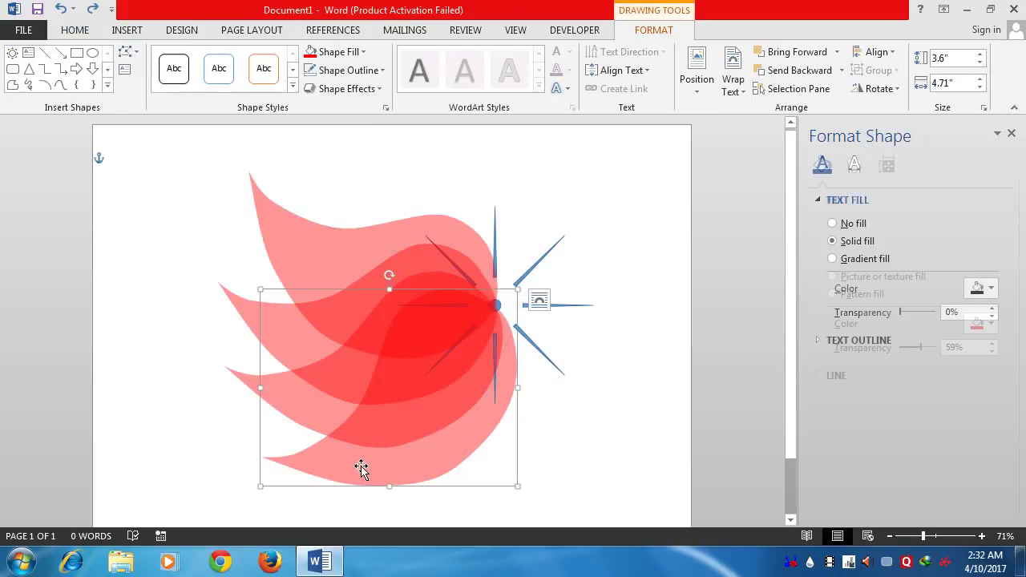
mouse_move(360, 470)
left_mouse_down()
mouse_move(385, 468)
mouse_move(397, 501)
left_mouse_up()
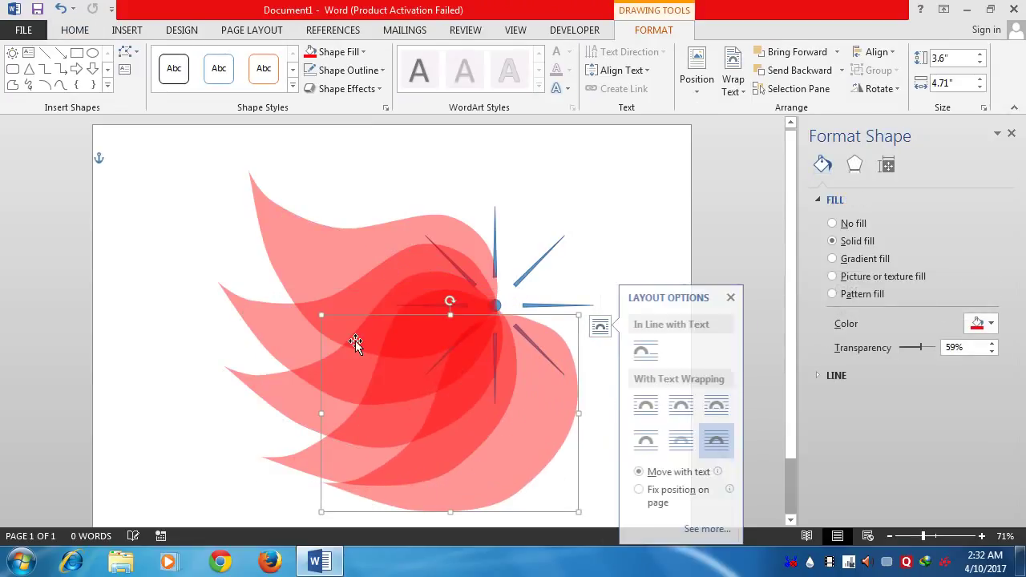
left_click_drag(449, 299, 410, 320)
left_click_drag(478, 408, 550, 416)
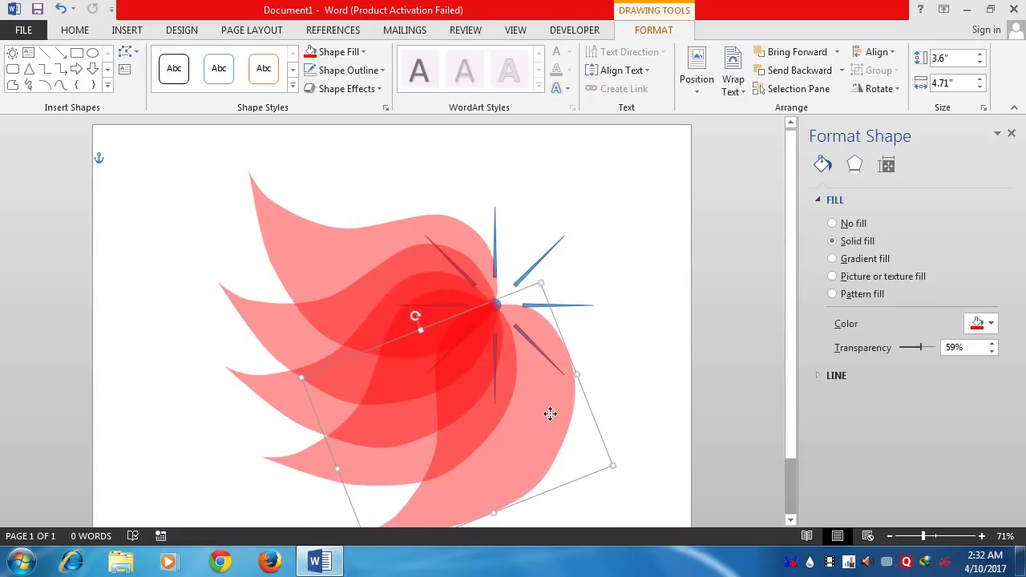
Move that copy into the flower centre, standing it upright as a top petal
scroll(545, 415, "down", 1)
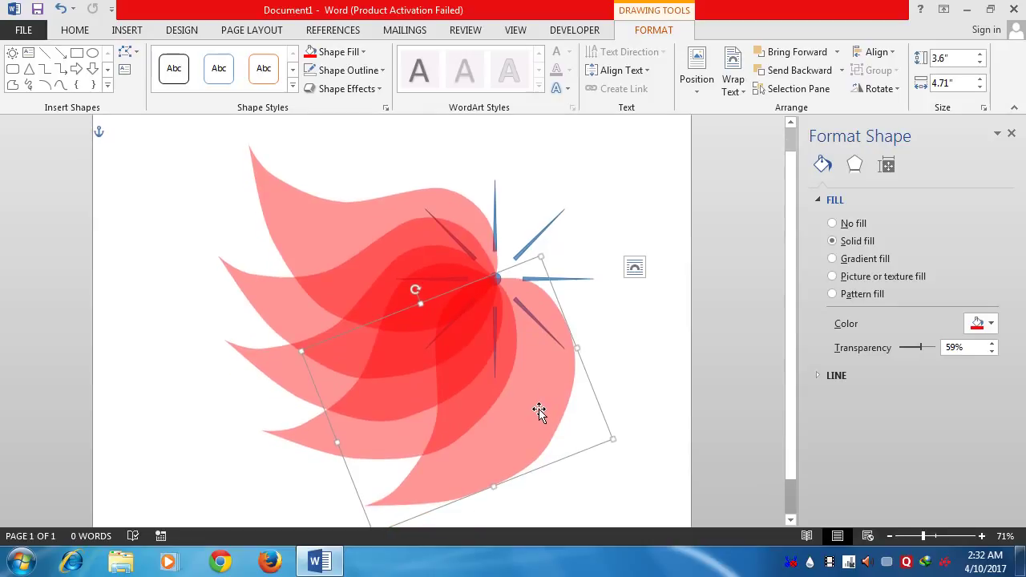
left_click_drag(541, 392, 482, 271)
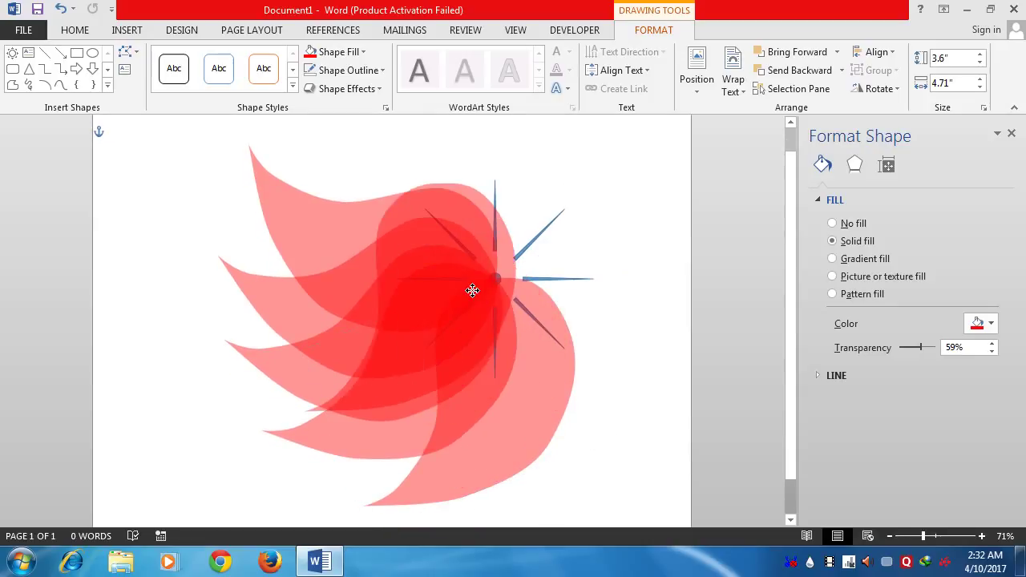
scroll(482, 272, "up", 1)
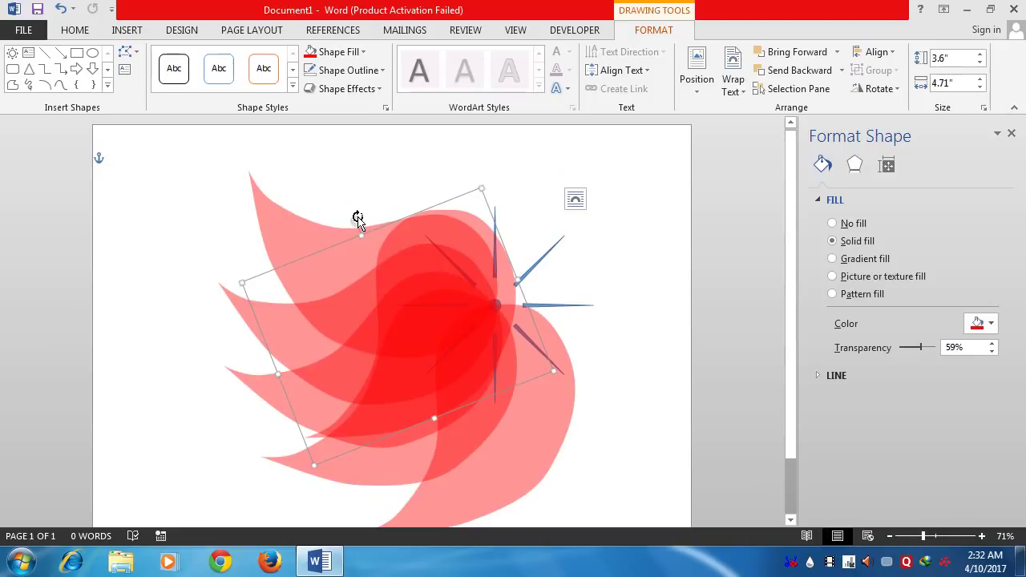
left_click_drag(358, 218, 554, 288)
mouse_move(436, 352)
left_mouse_down()
mouse_move(445, 280)
mouse_move(431, 268)
left_mouse_up()
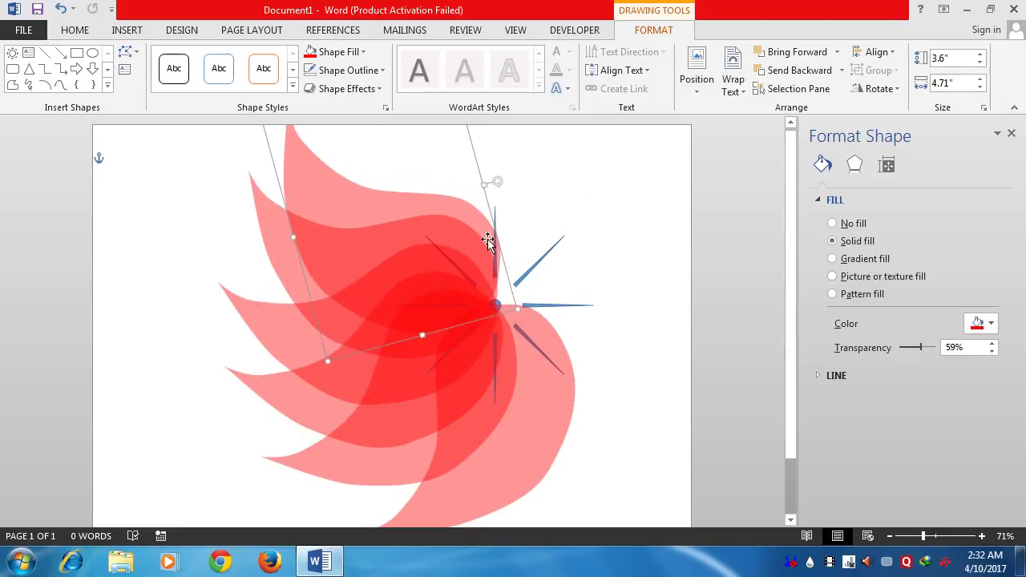
left_click_drag(497, 182, 526, 206)
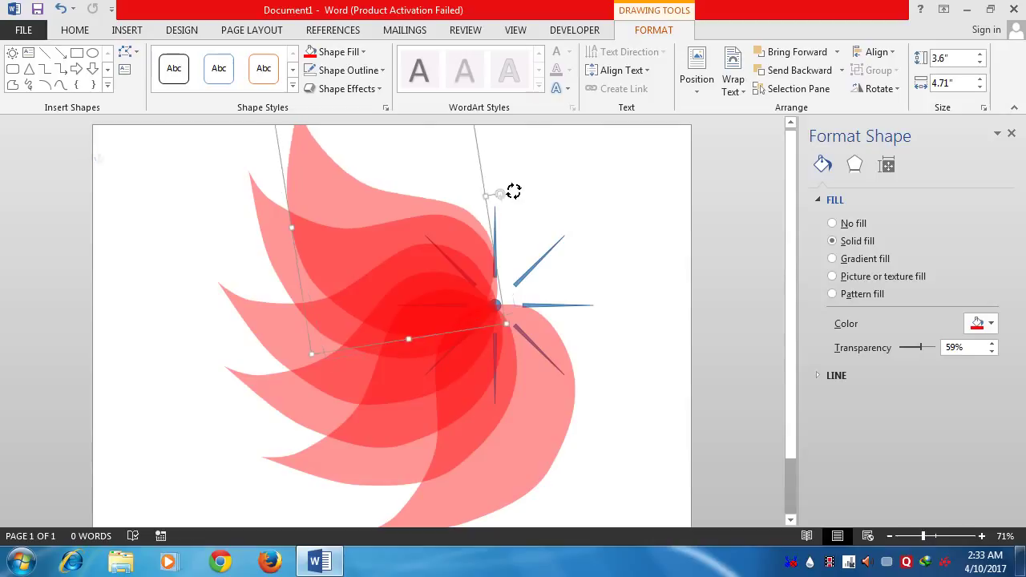
left_click(431, 193)
left_click_drag(406, 210, 421, 218)
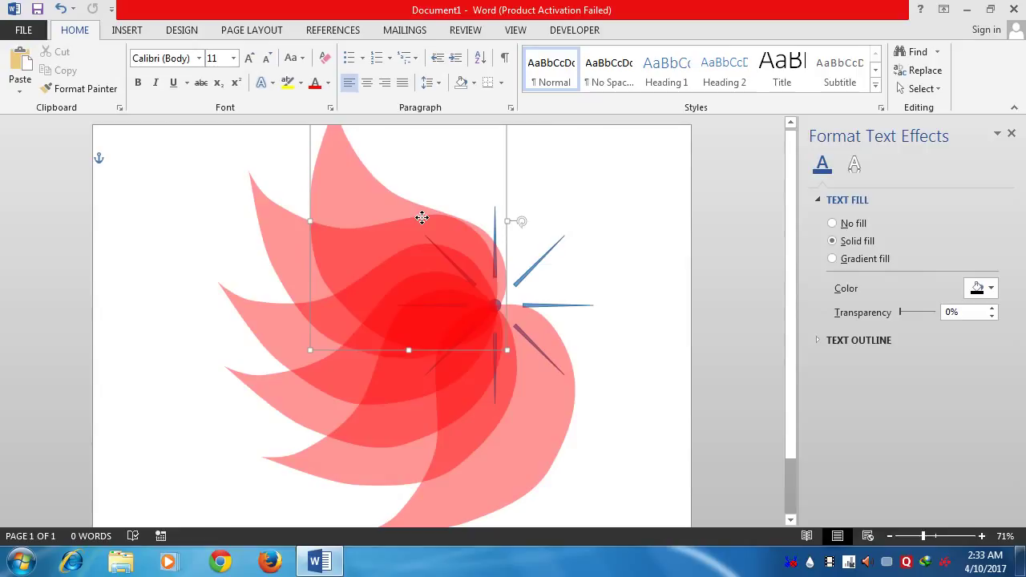
Place a copy of the lower-right petal right of centre and rotate it around
left_click(432, 287)
scroll(524, 428, "down", 1)
left_click(513, 391)
left_click(531, 406)
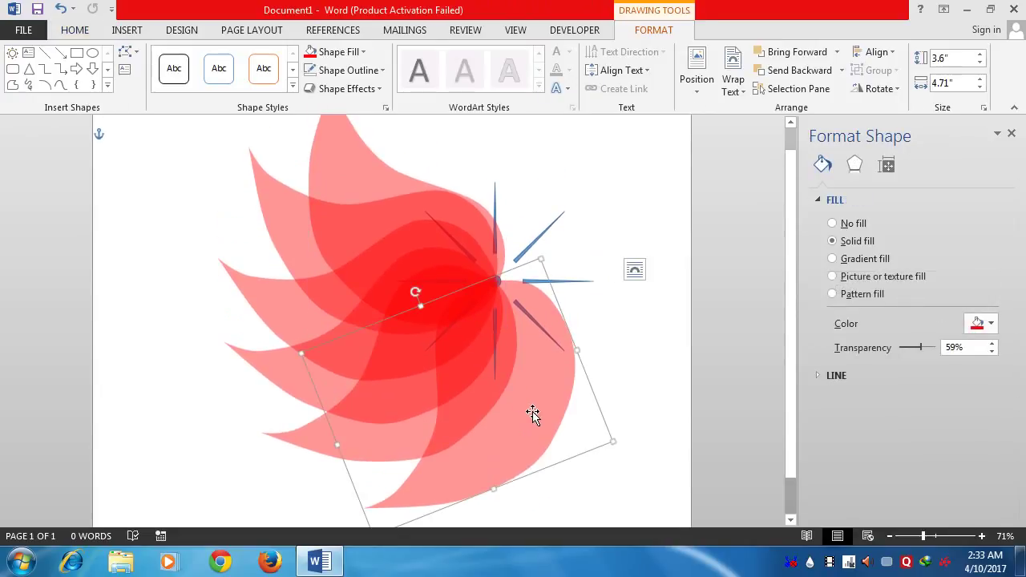
left_click_drag(542, 410, 588, 421)
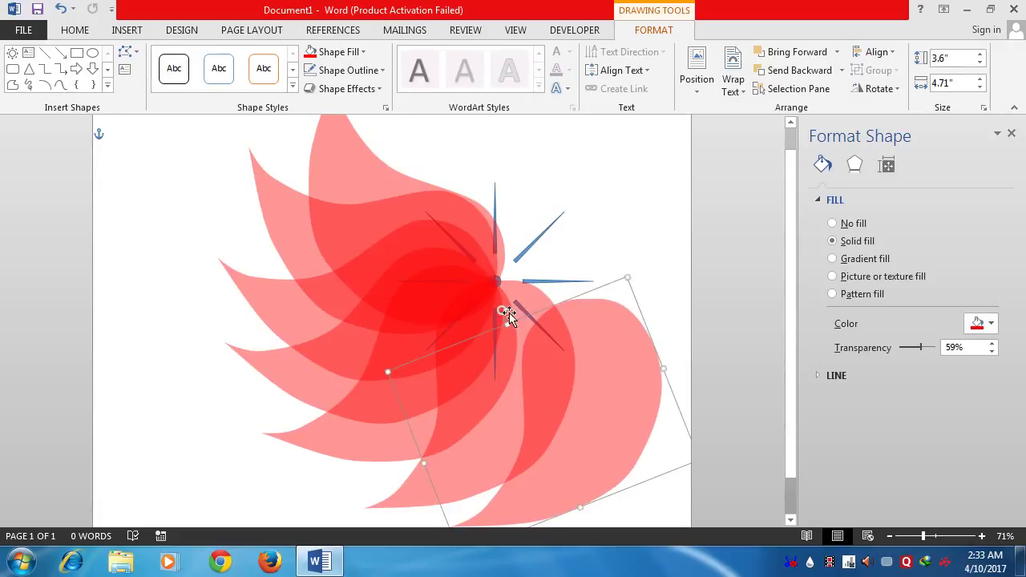
left_click_drag(498, 311, 398, 353)
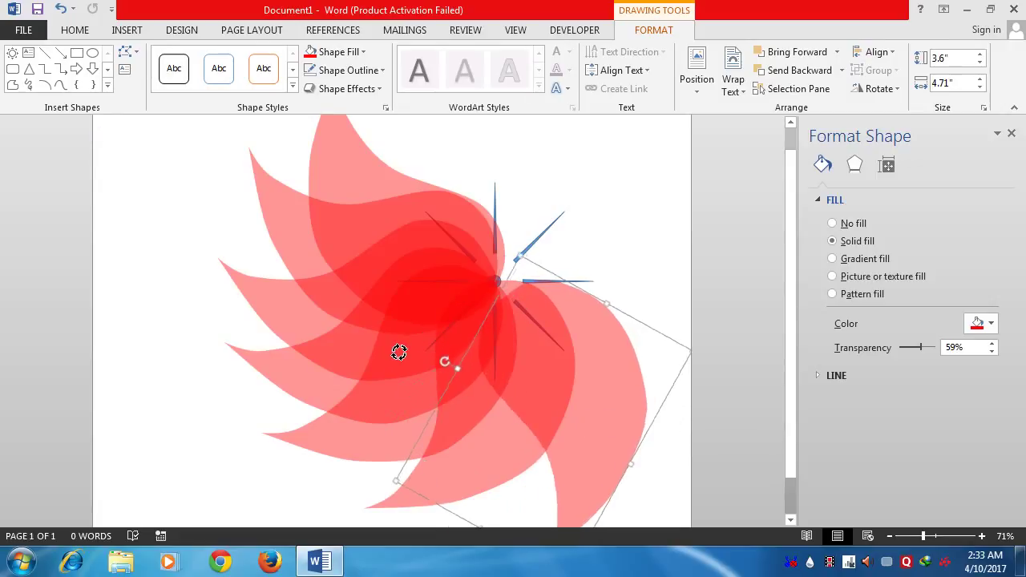
left_click_drag(597, 395, 587, 389)
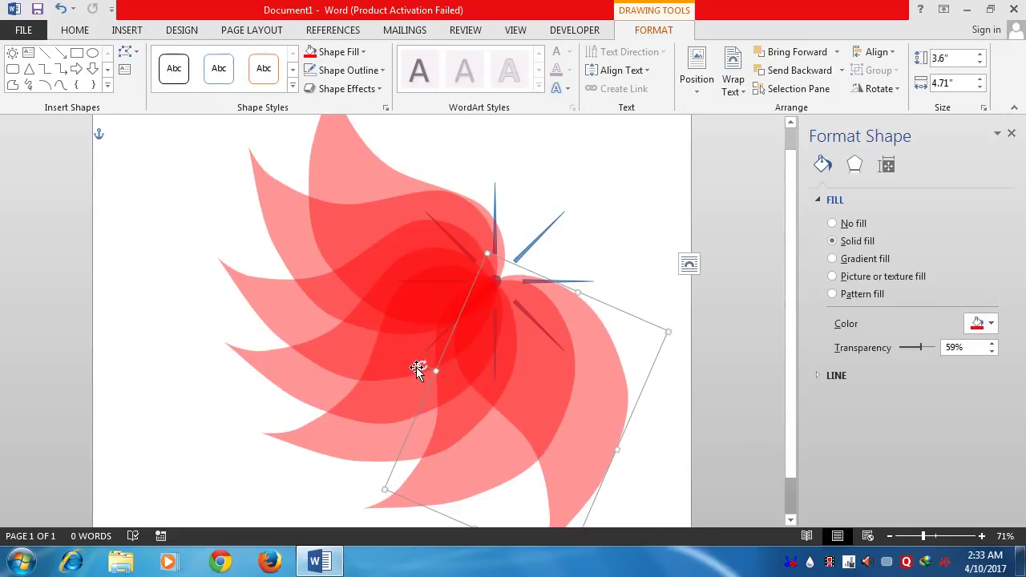
Fine-tune the right-hand petal's rotation and position so it fans from the centre
left_click_drag(416, 367, 457, 351)
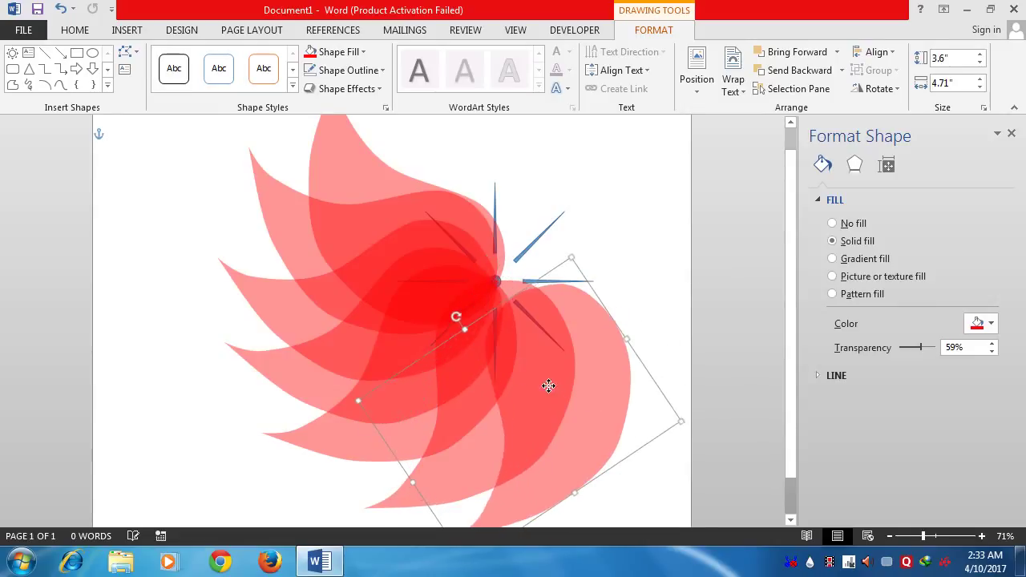
left_click_drag(549, 386, 535, 378)
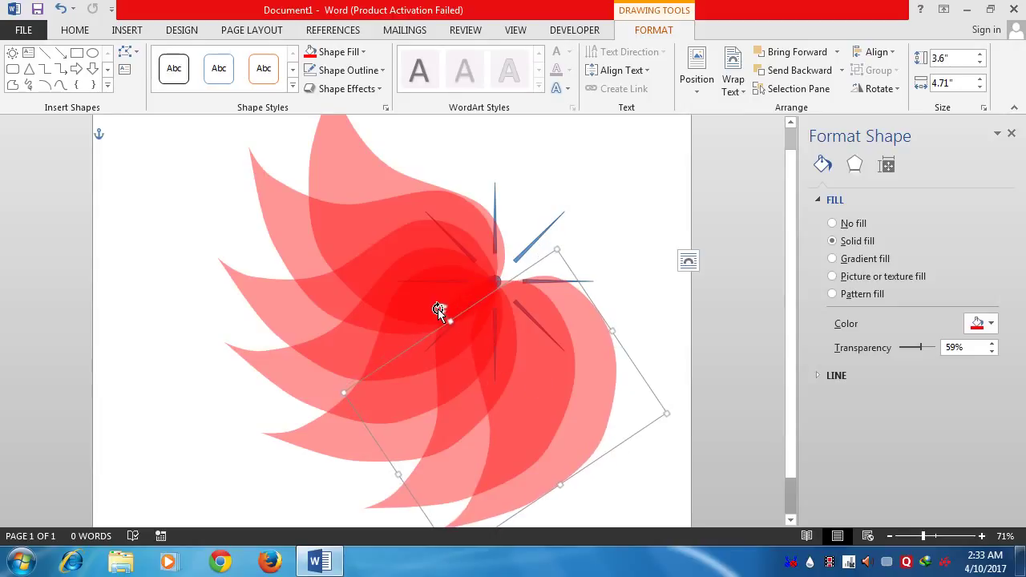
left_click_drag(438, 309, 422, 321)
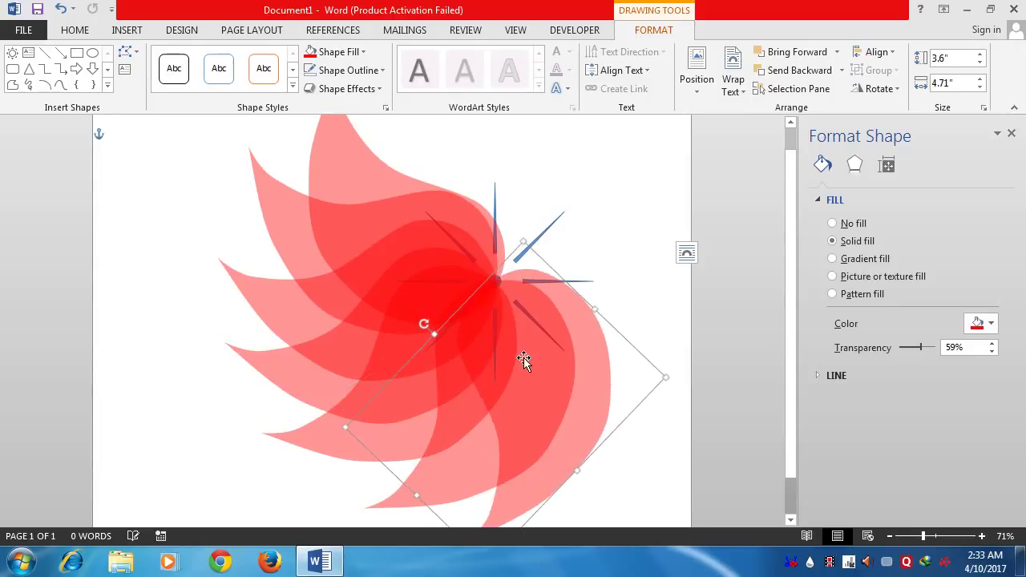
left_click(633, 451)
scroll(625, 446, "down", 1)
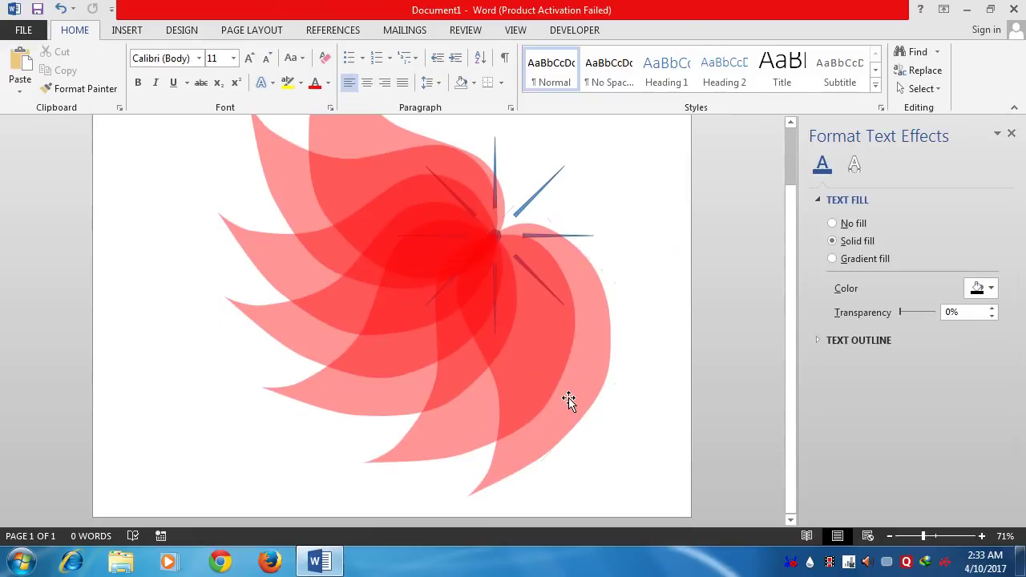
left_click(565, 364)
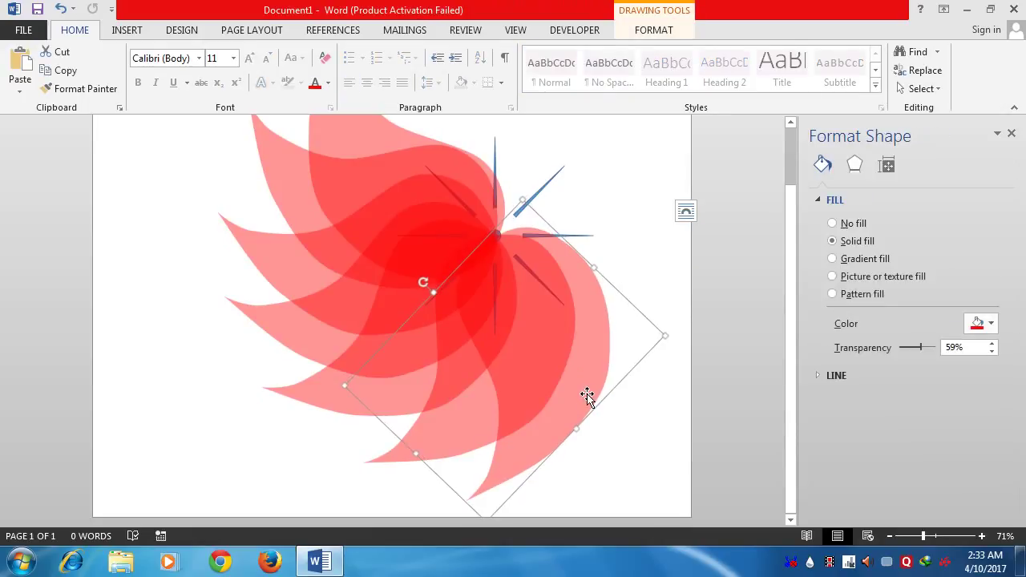
scroll(568, 311, "up", 1)
Select the upright top petal and show the Drawing Tools Format options
left_click(555, 241)
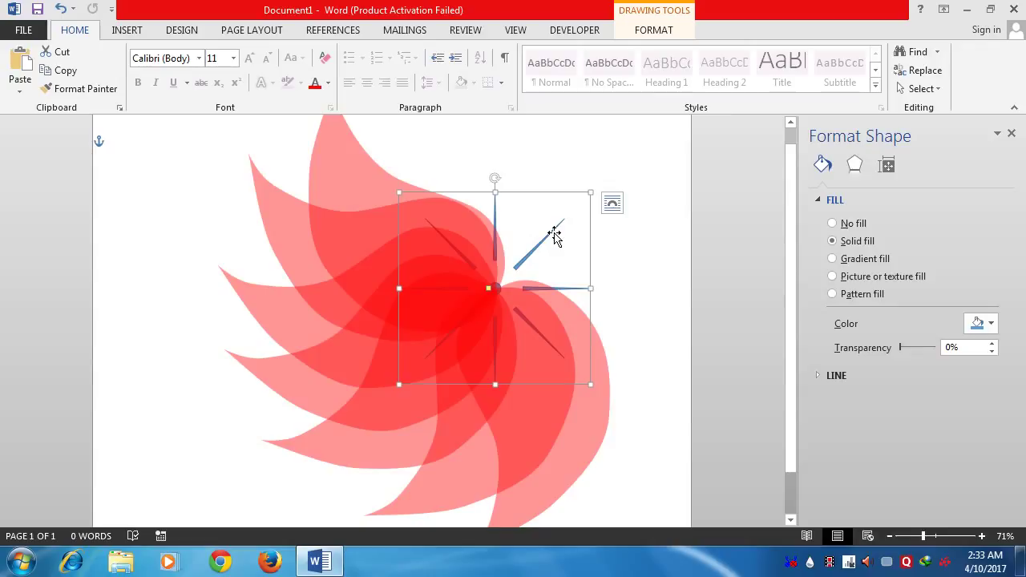
left_click(553, 239)
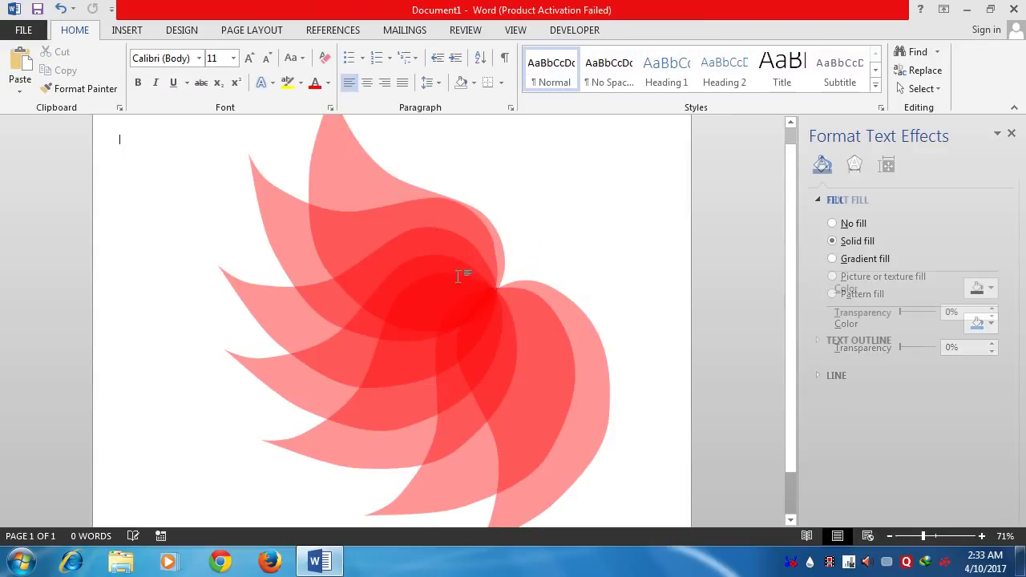
left_click(351, 196)
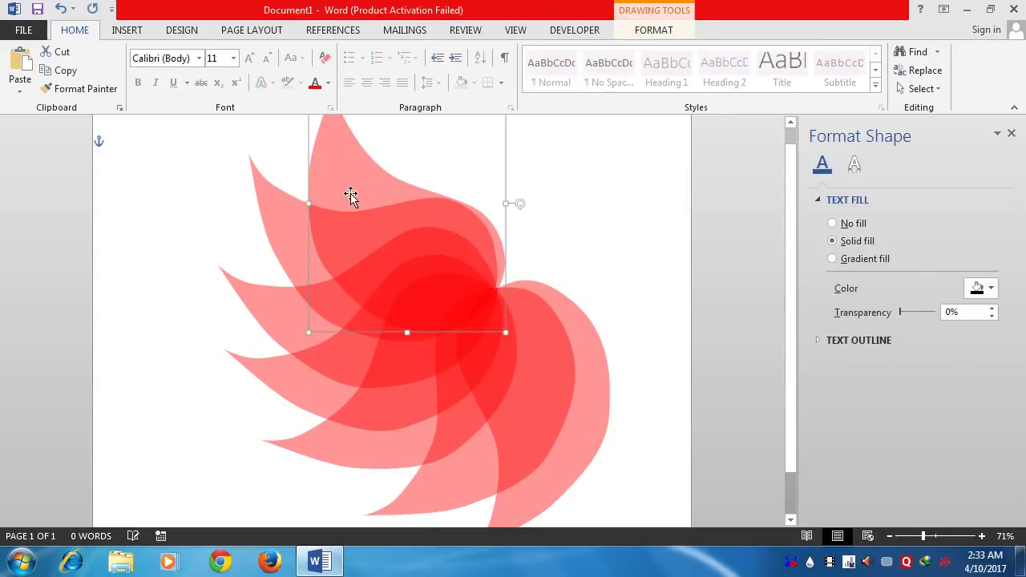
left_click(633, 36)
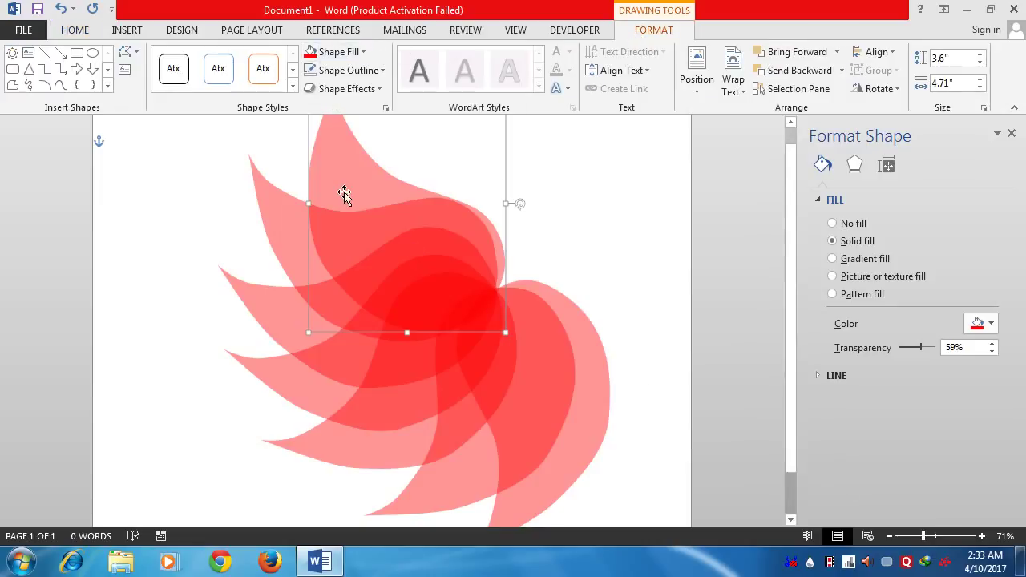
Fill the rotated lower-right petal with Light Blue
left_click(979, 324)
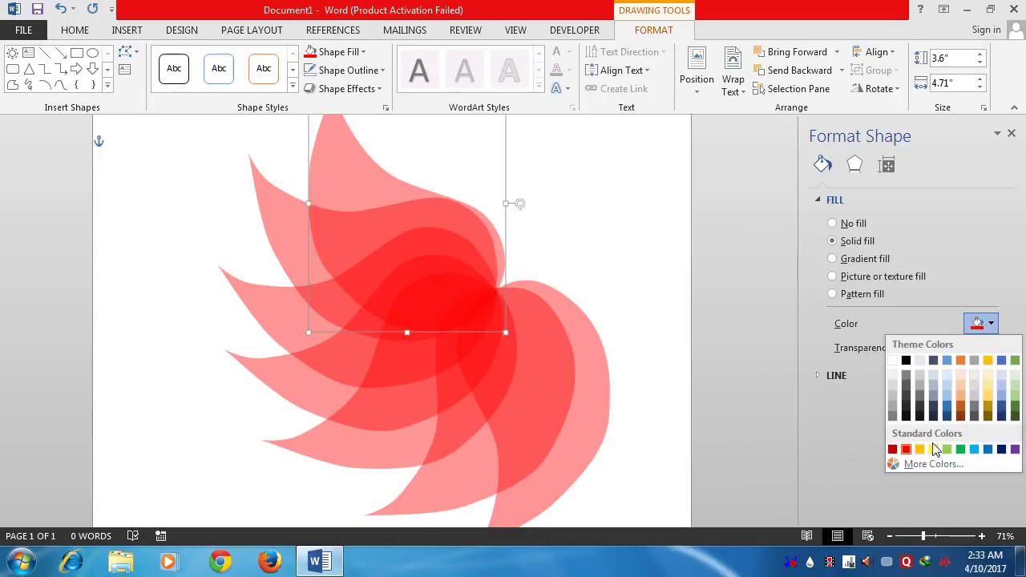
left_click(335, 184)
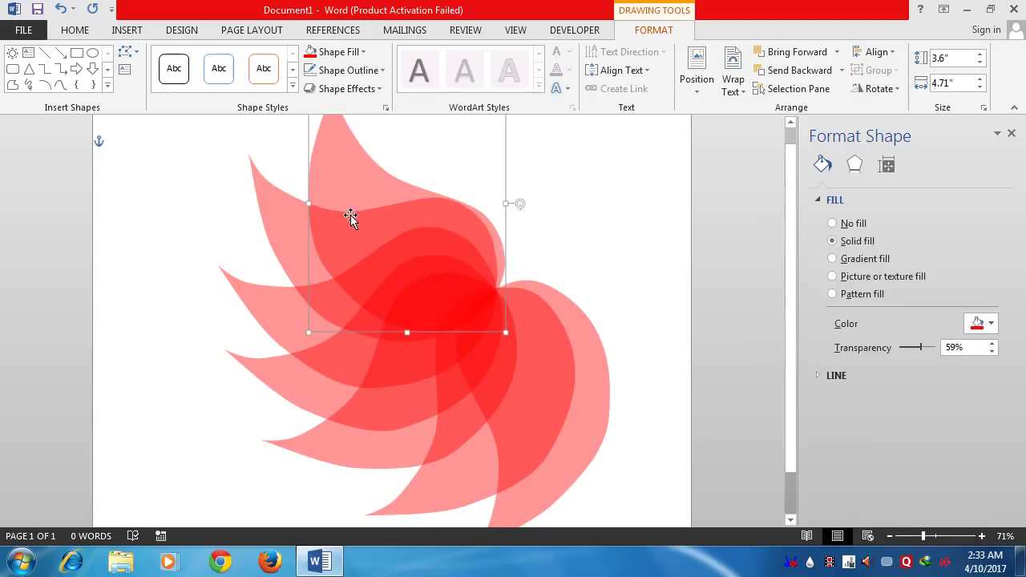
left_click(580, 459)
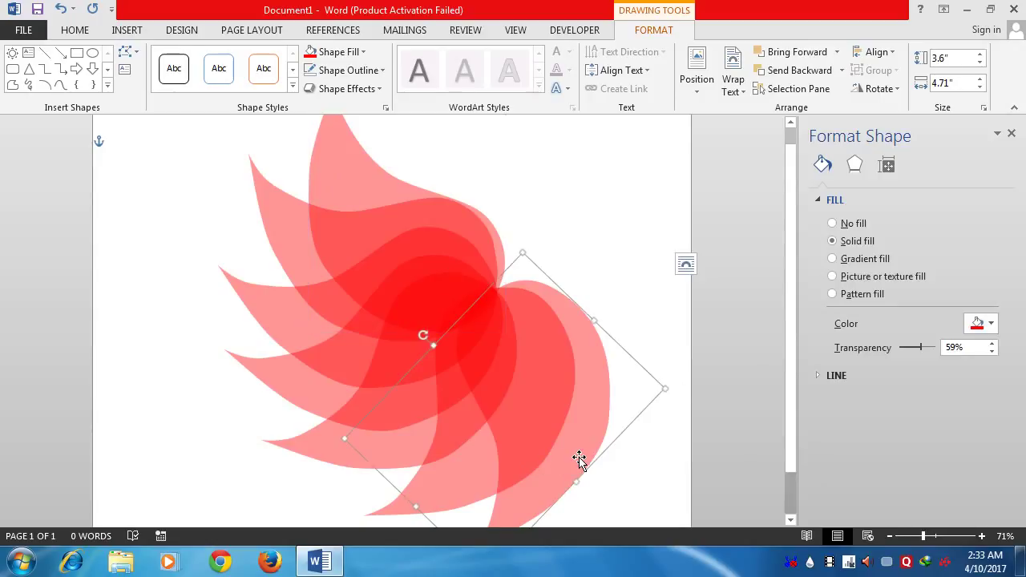
left_click(991, 323)
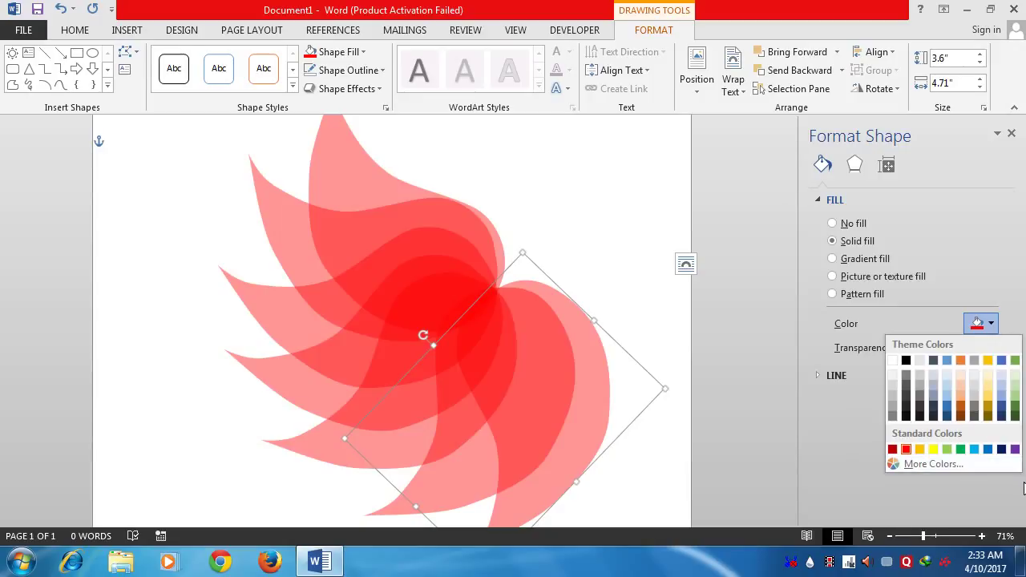
left_click(975, 450)
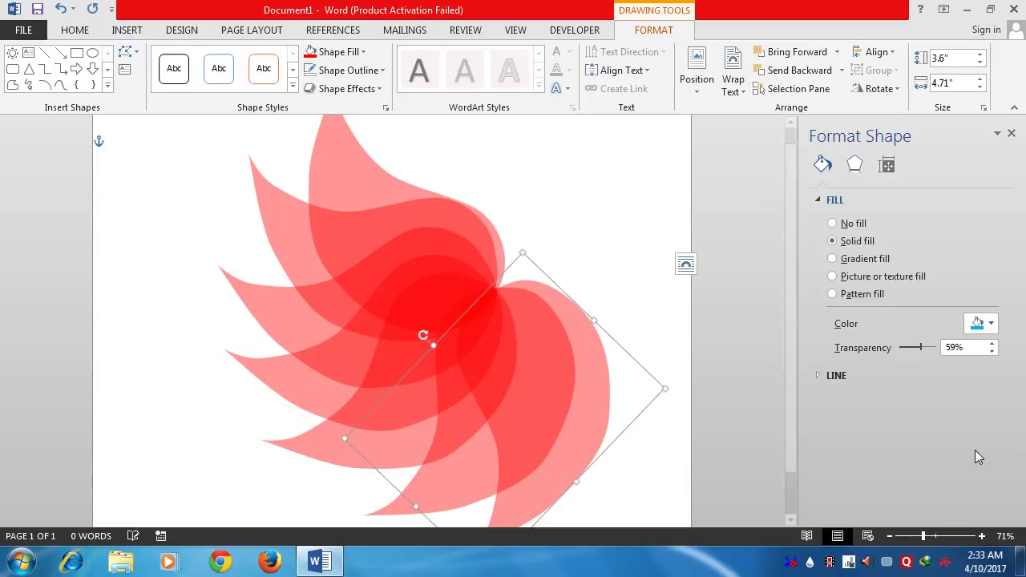
Try green on the lower-right petal instead
left_click(483, 471)
left_click(564, 472)
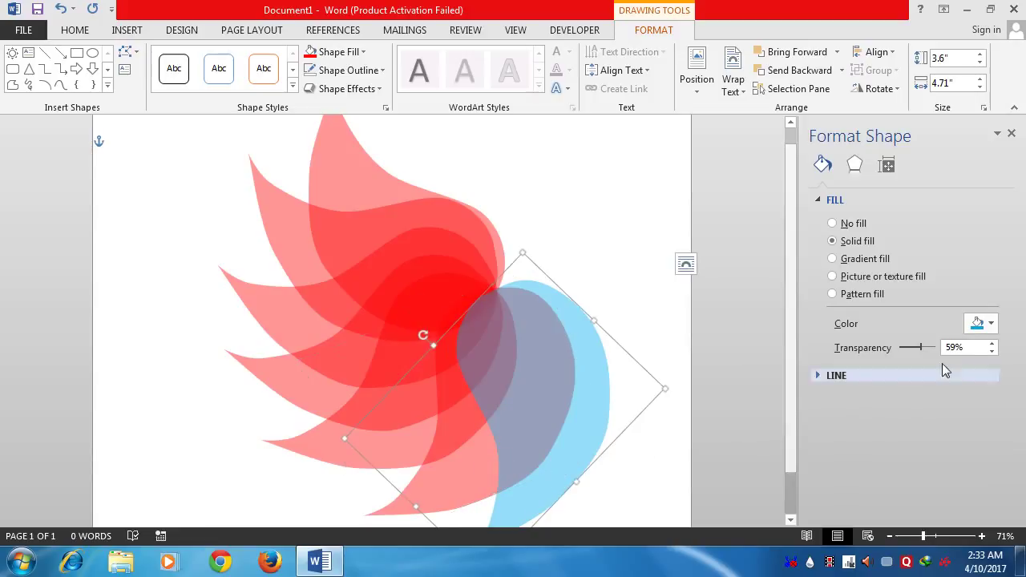
left_click(991, 323)
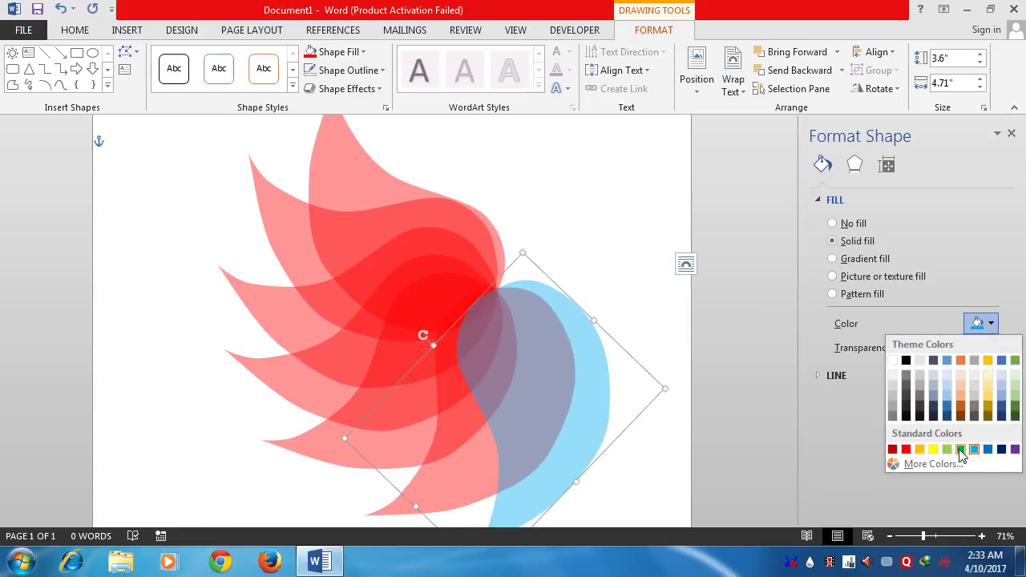
left_click(961, 450)
Return the petal to light blue, then preview colours for the next red petal
left_click(501, 462)
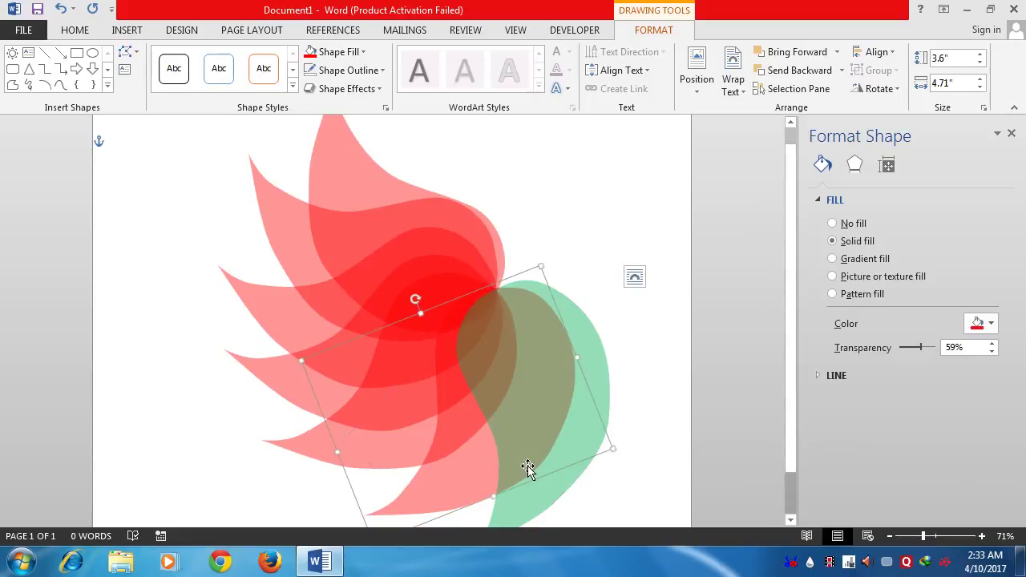
left_click(540, 458)
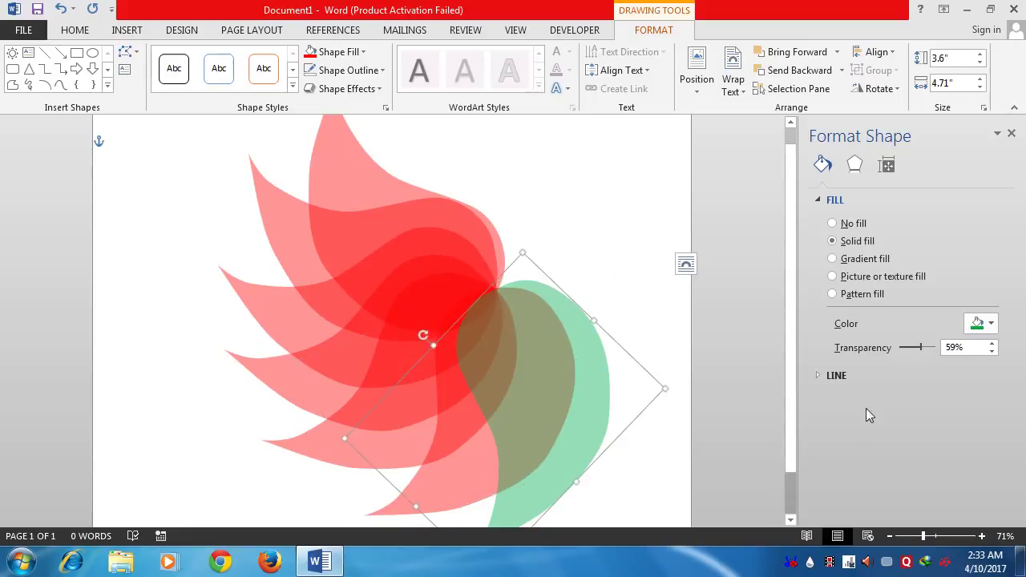
left_click(992, 323)
left_click(974, 450)
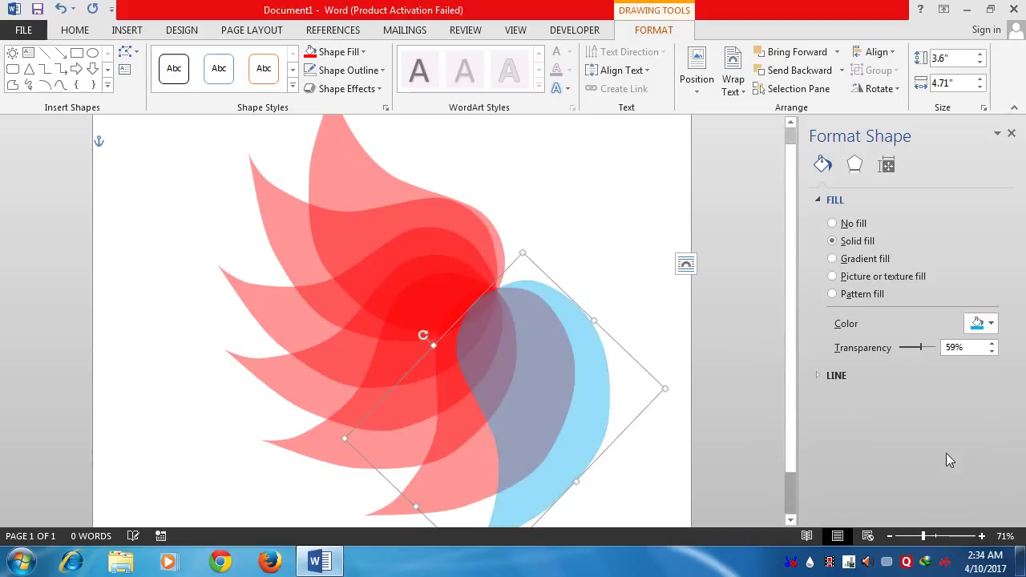
left_click(459, 484)
left_click(992, 324)
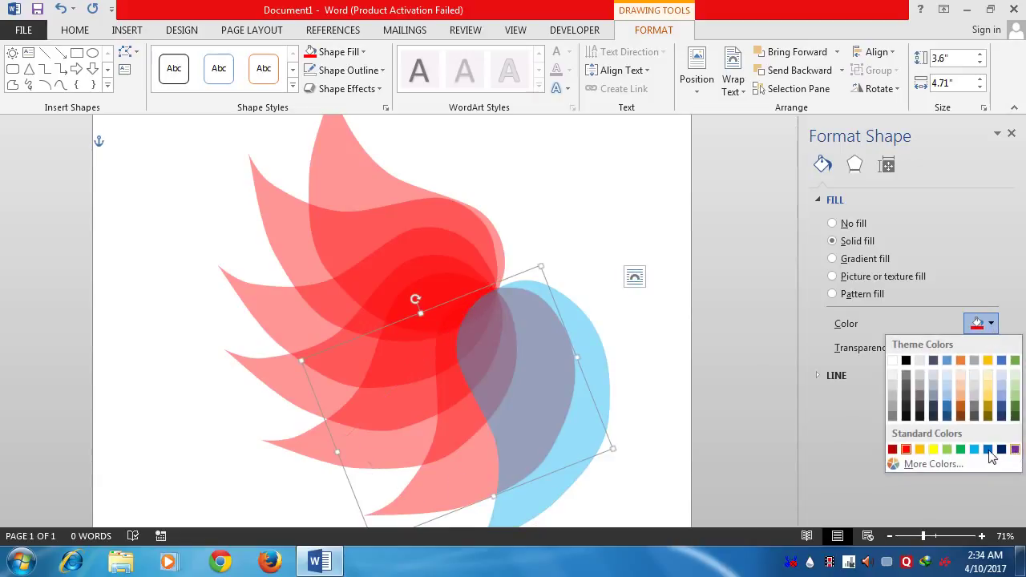
key("Escape")
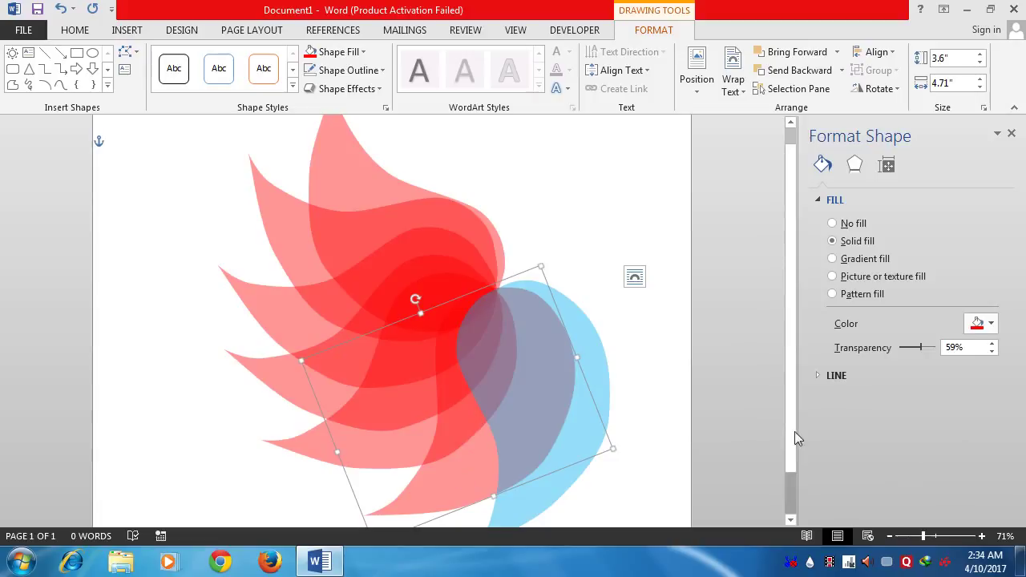
Fill one red petal purple and another orange
left_click(994, 325)
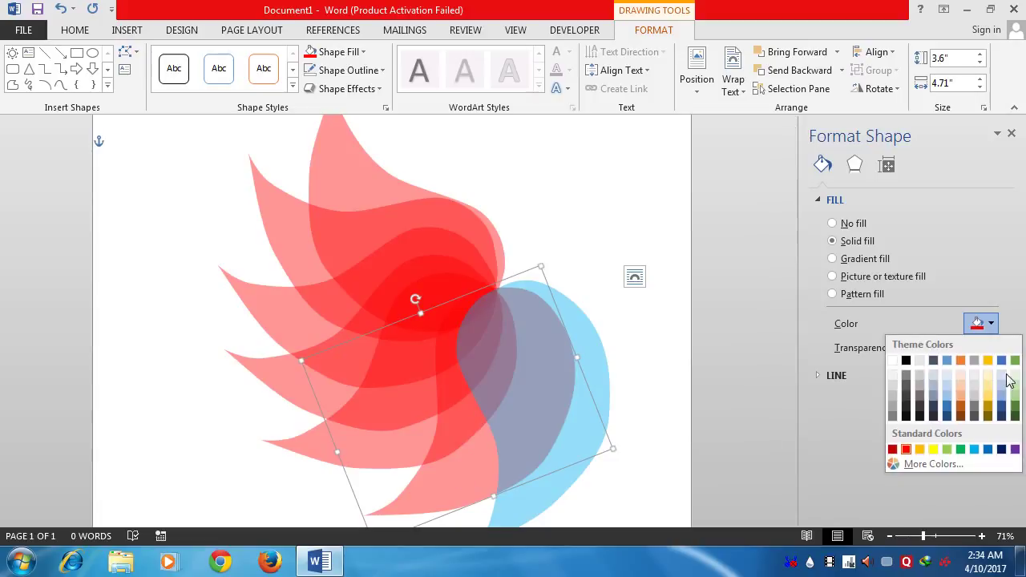
left_click(1014, 450)
left_click(409, 433)
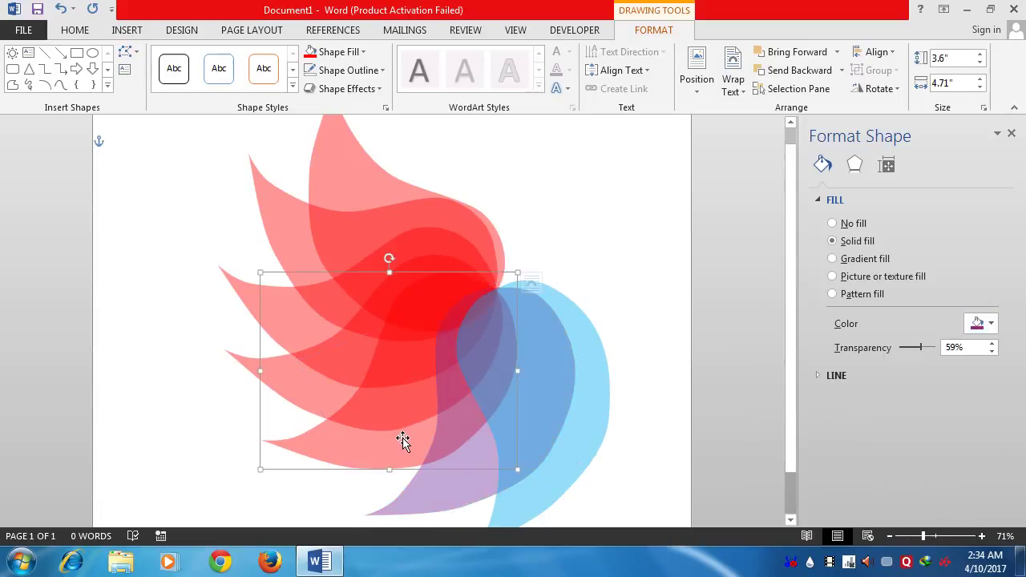
left_click(994, 323)
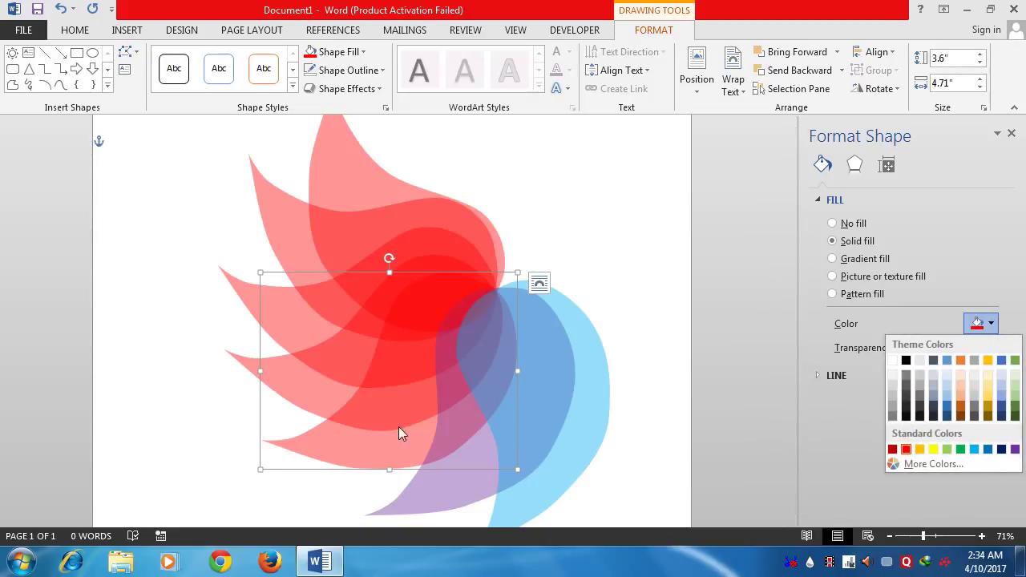
left_click(321, 403)
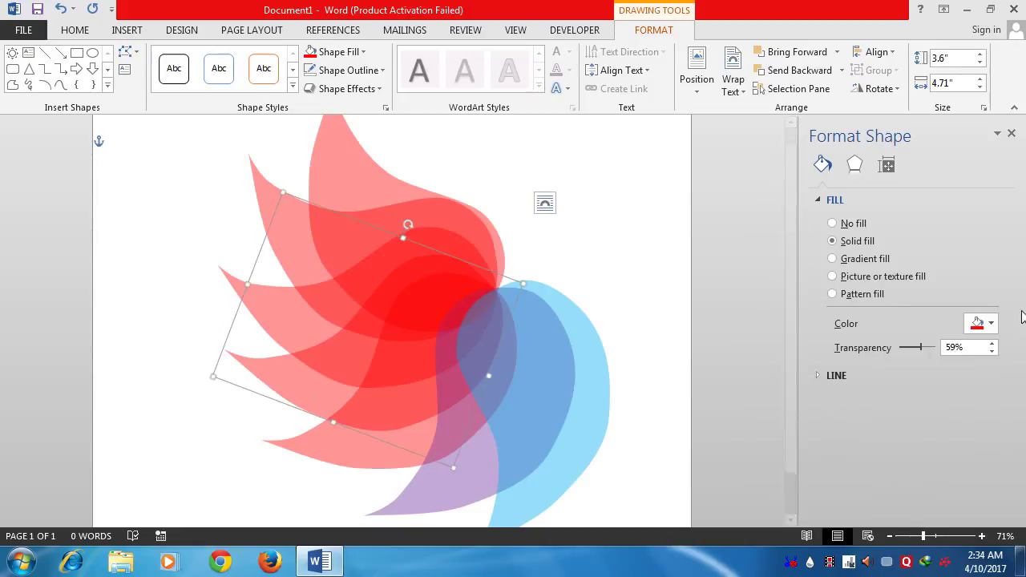
left_click(992, 324)
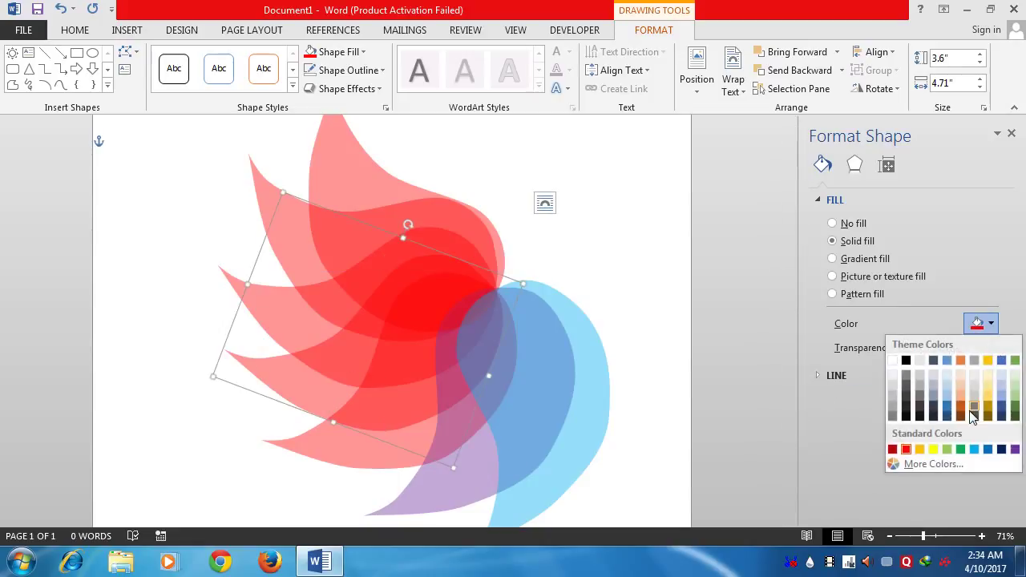
left_click(920, 450)
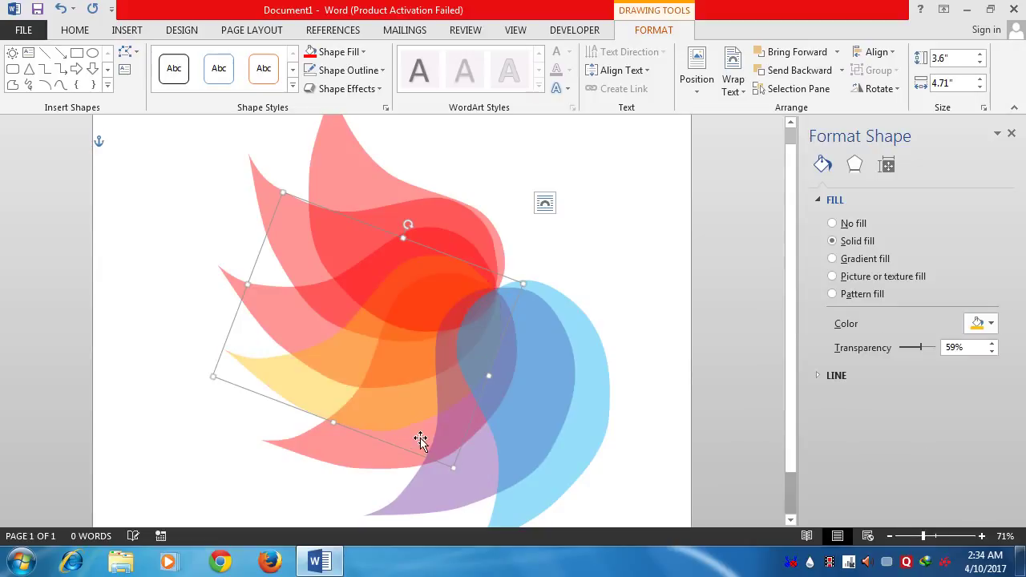
Recolour the next red petal, trying light green and then green
left_click(306, 314)
left_click(991, 323)
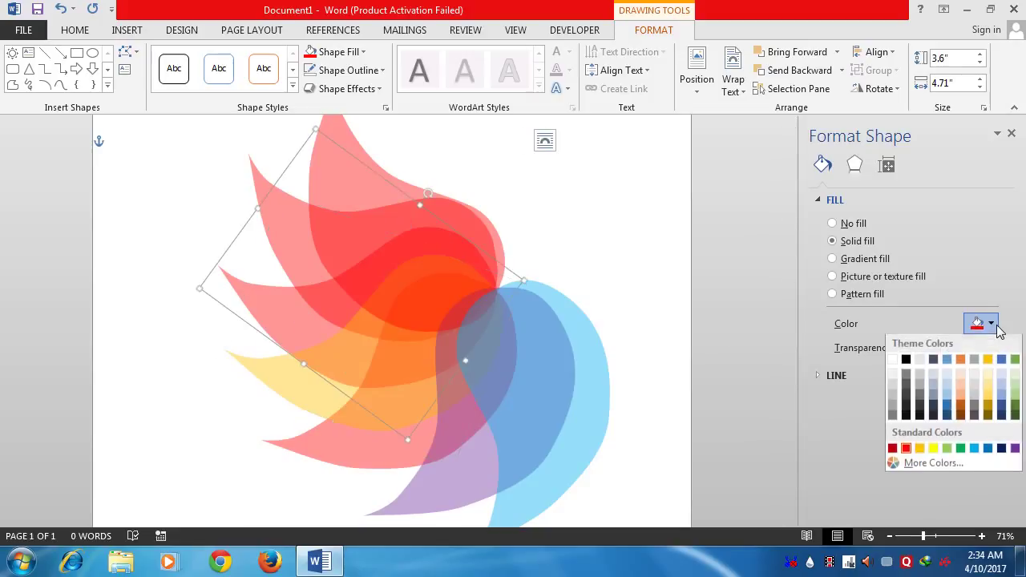
left_click(948, 450)
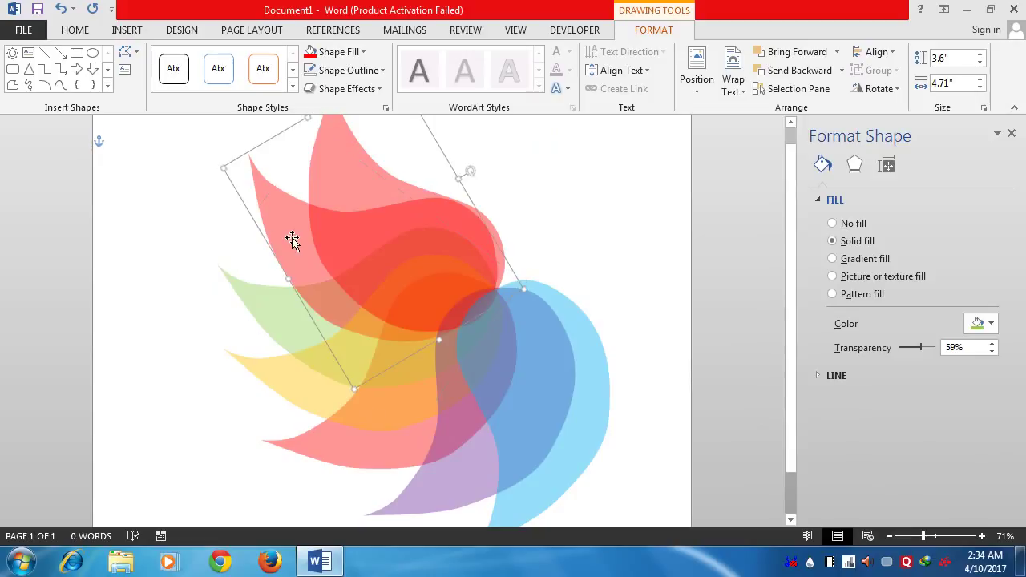
left_click(979, 323)
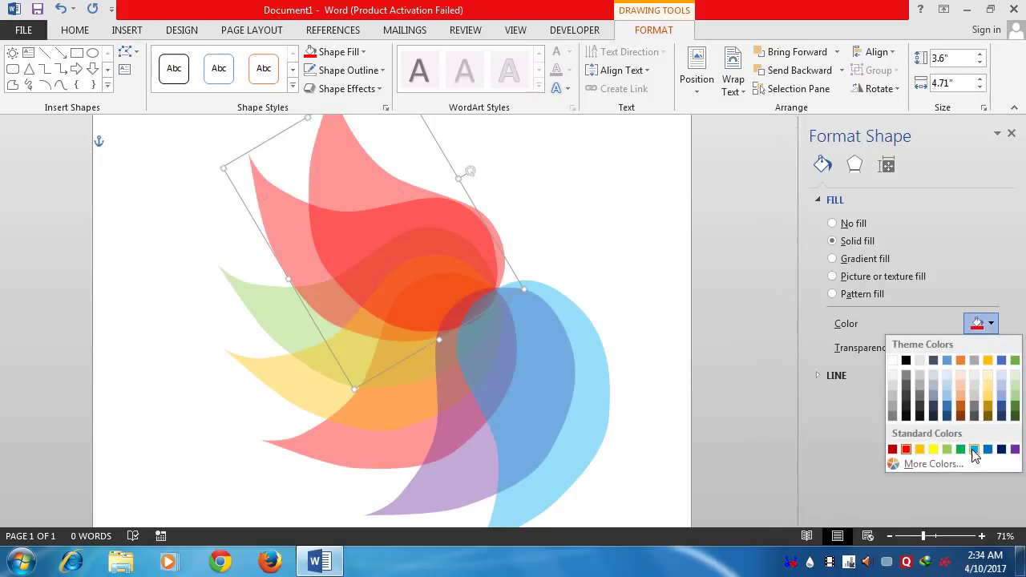
left_click(960, 448)
Colour the top petal blue, settling on a lighter blue after trying dark blue
left_click(348, 177)
left_click(991, 323)
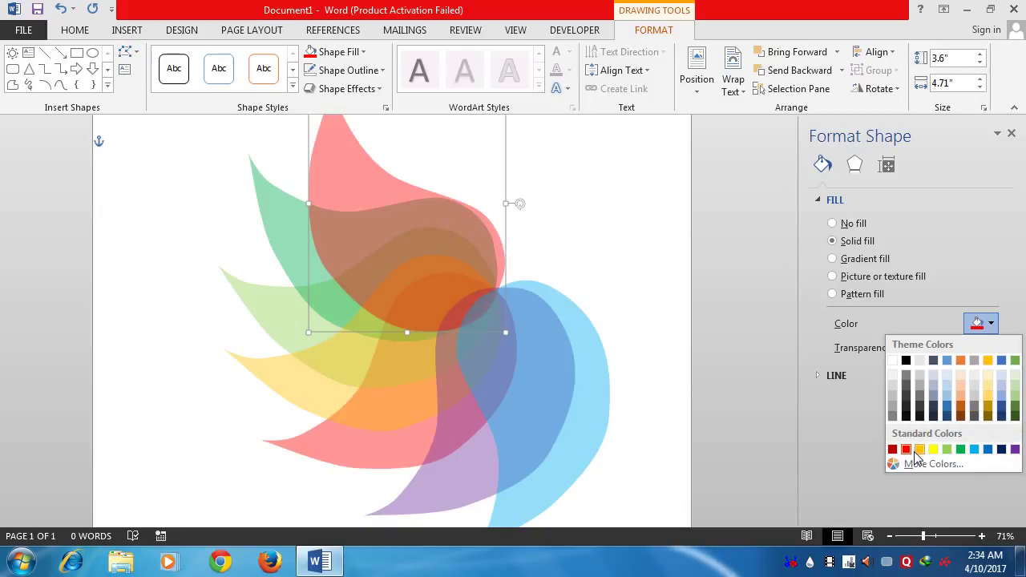
left_click(1002, 361)
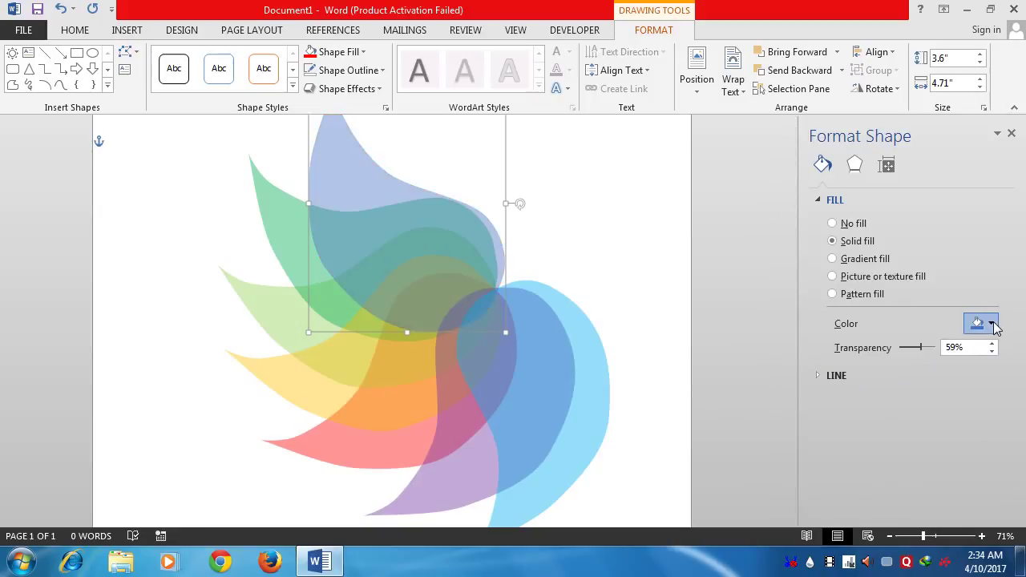
left_click(982, 323)
left_click(1001, 449)
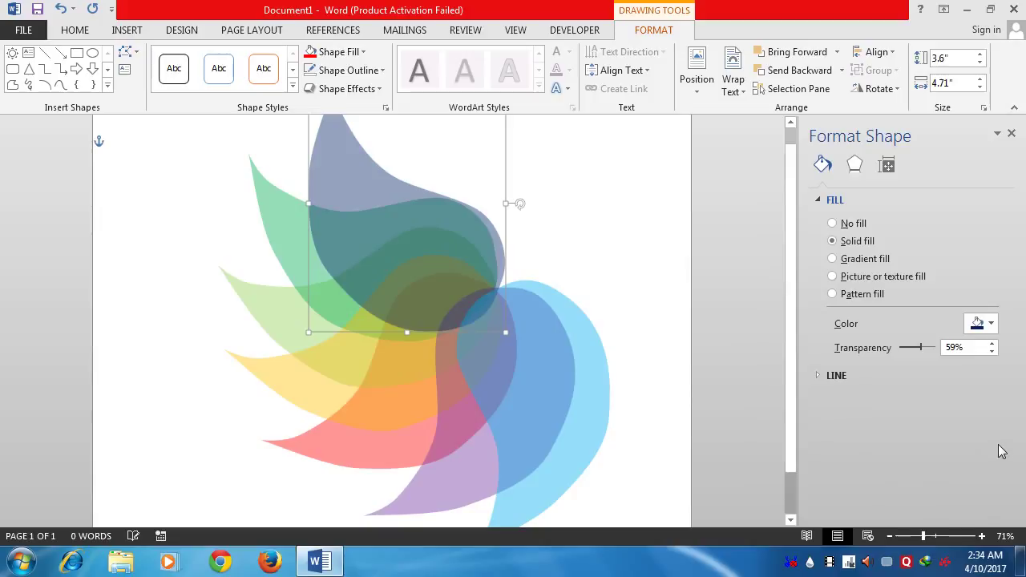
left_click(991, 325)
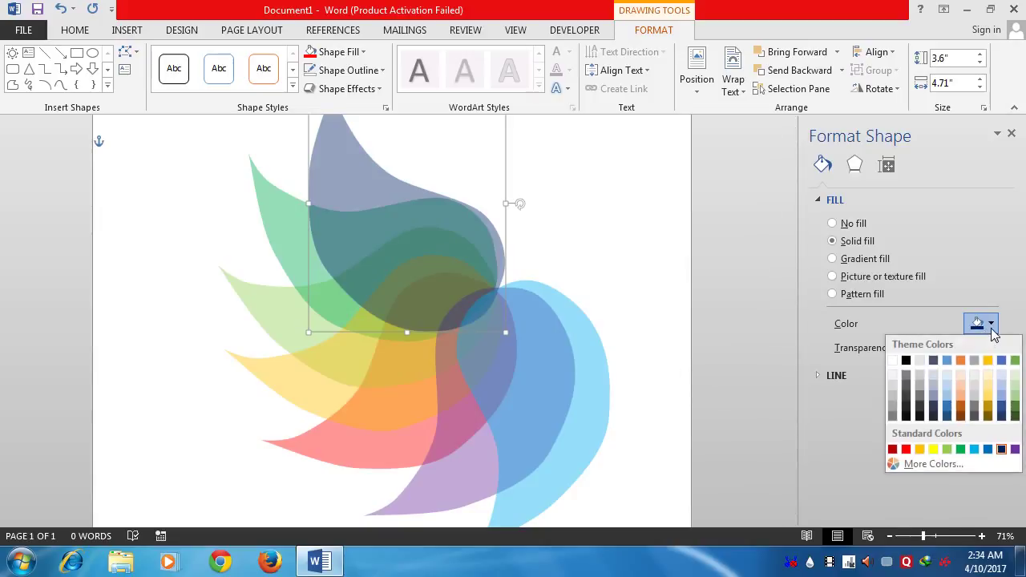
left_click(948, 361)
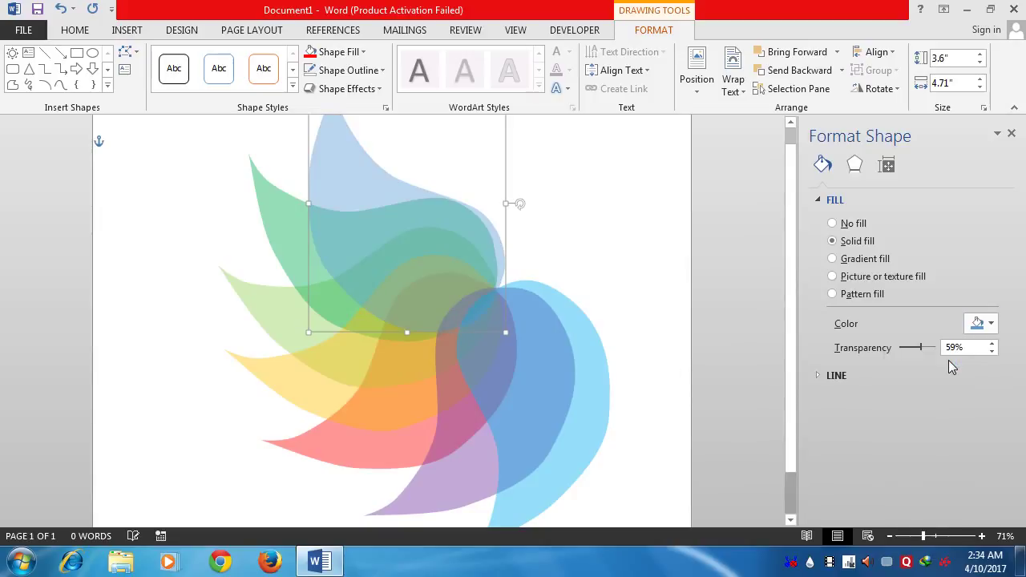
Deselect the petals to review the finished rainbow colours
scroll(766, 350, "down", 2)
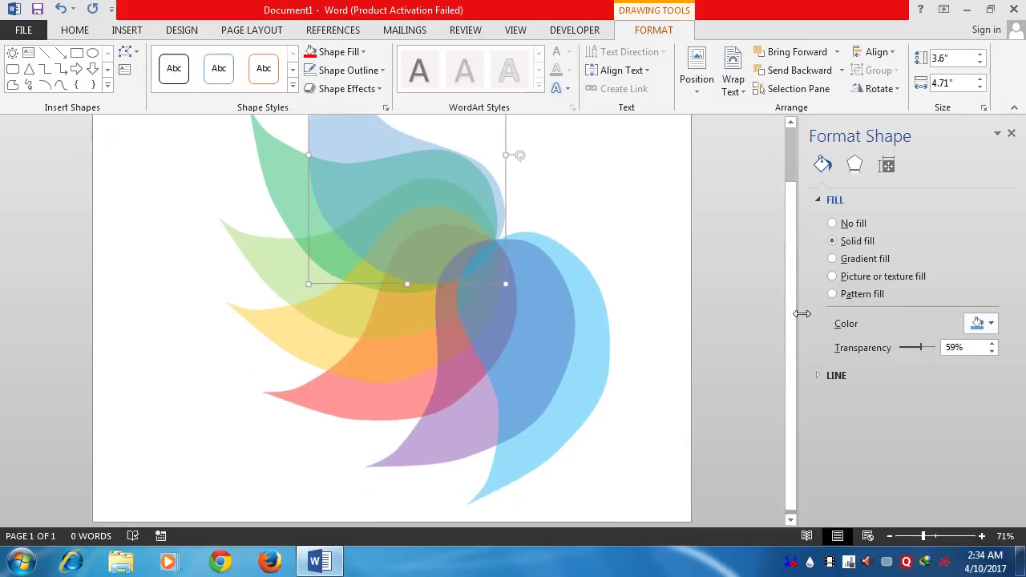
left_click(622, 348)
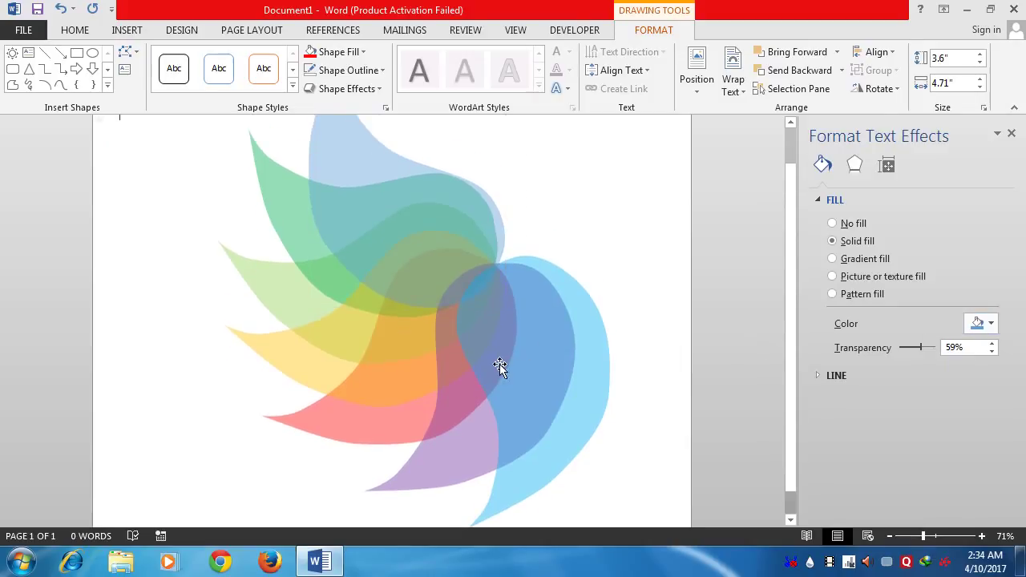
left_click(359, 362)
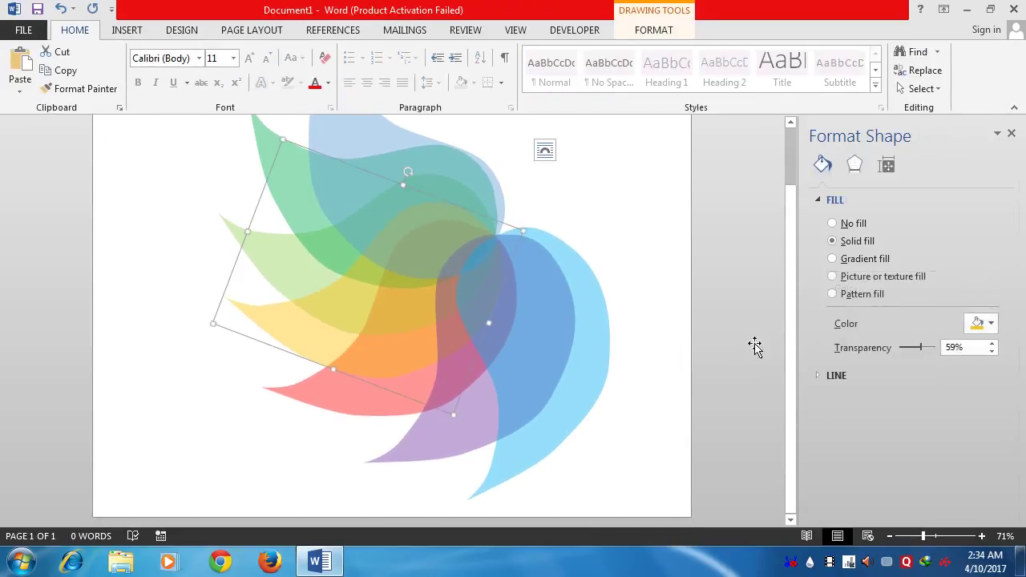
left_click(992, 324)
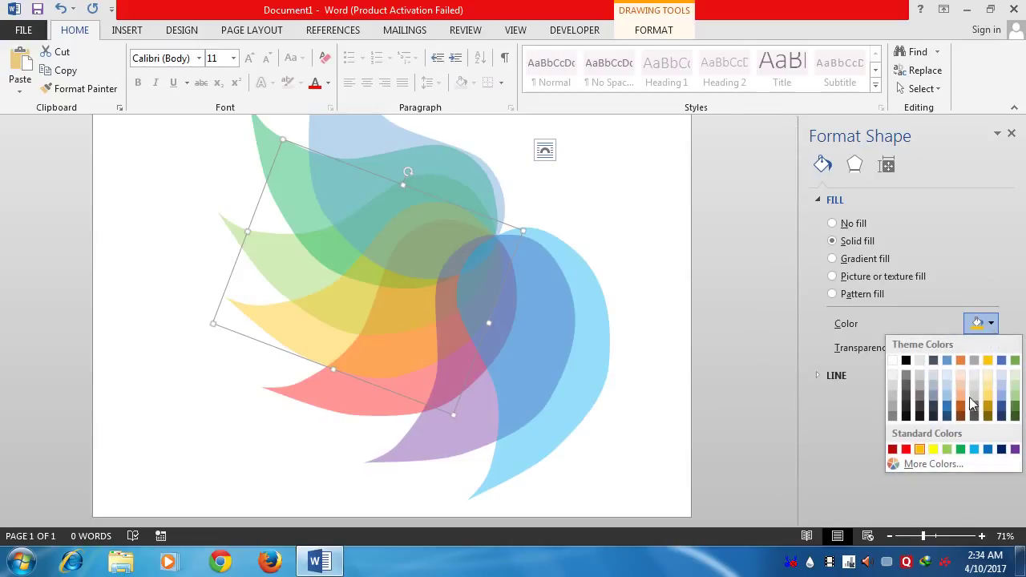
left_click(694, 457)
scroll(687, 447, "up", 2)
left_click(649, 375)
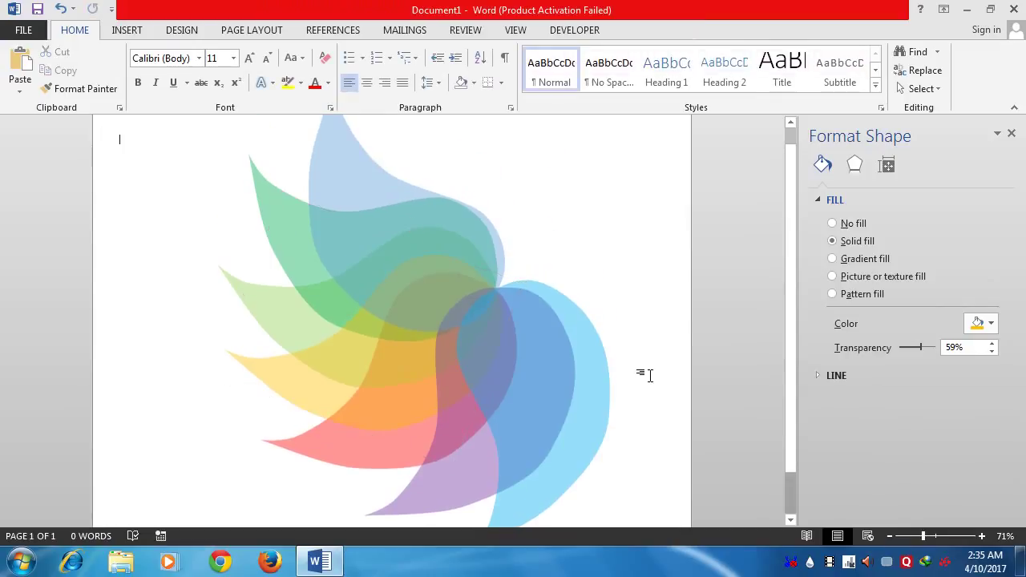
left_click(338, 198)
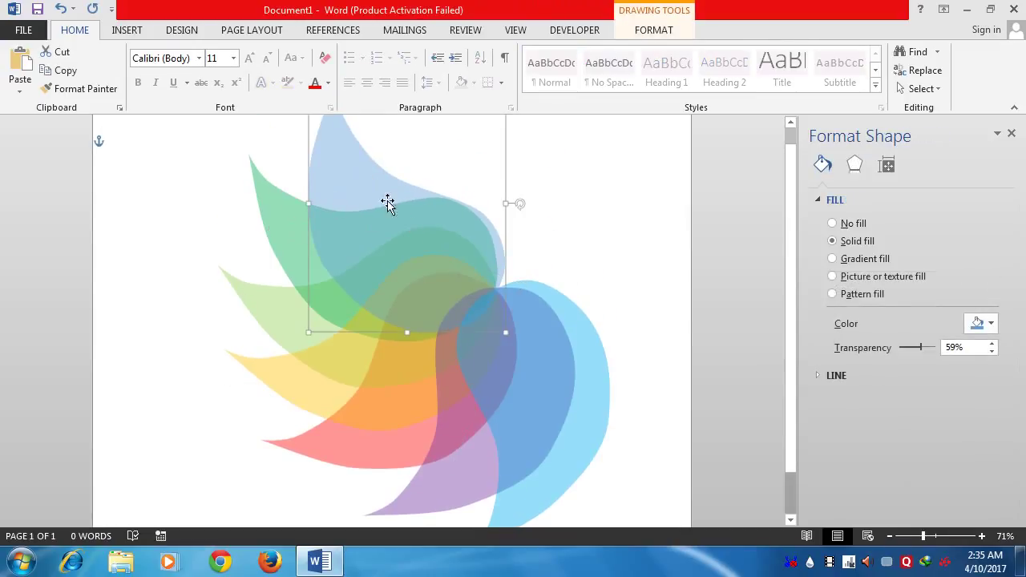
left_click(564, 177)
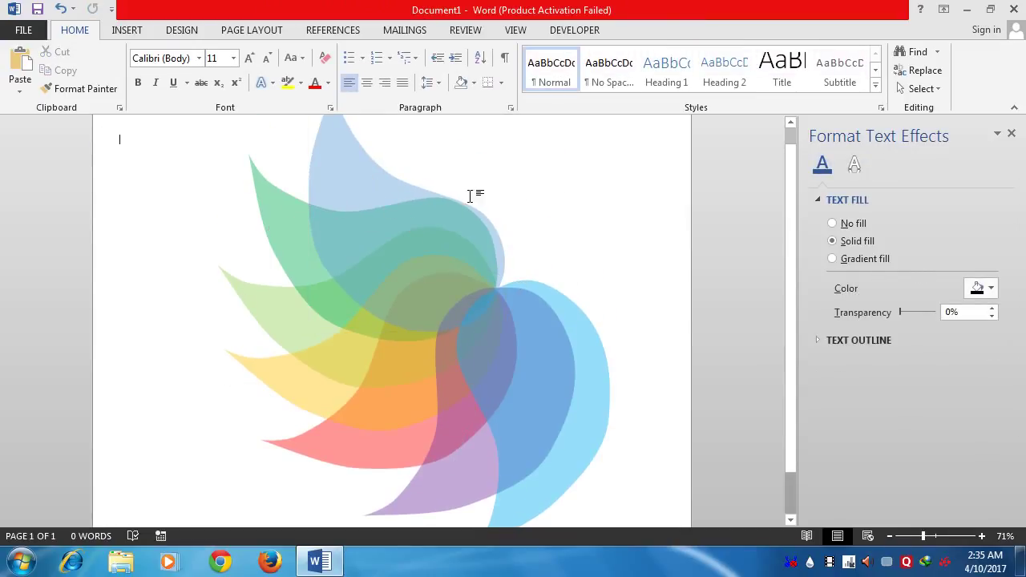
Select all the rainbow petals together, from top blue to light blue
left_click(368, 177)
left_click(291, 251, "shift")
left_click(264, 303, "shift")
left_click(285, 368, "shift")
left_click(323, 433, "shift")
left_click(417, 493, "shift")
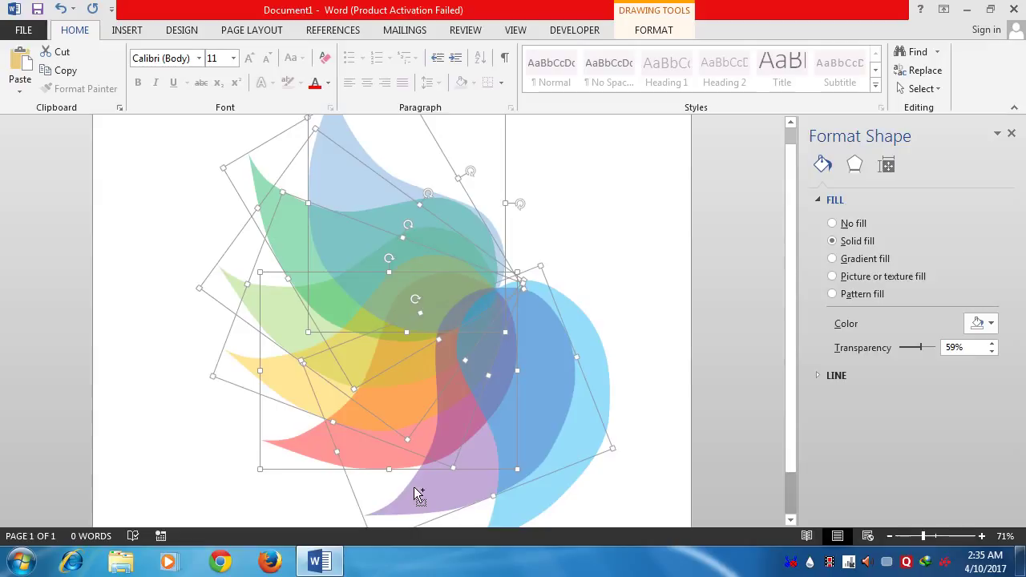
left_click(543, 502, "shift")
Group the selected petals into a single object
scroll(584, 327, "down", 2)
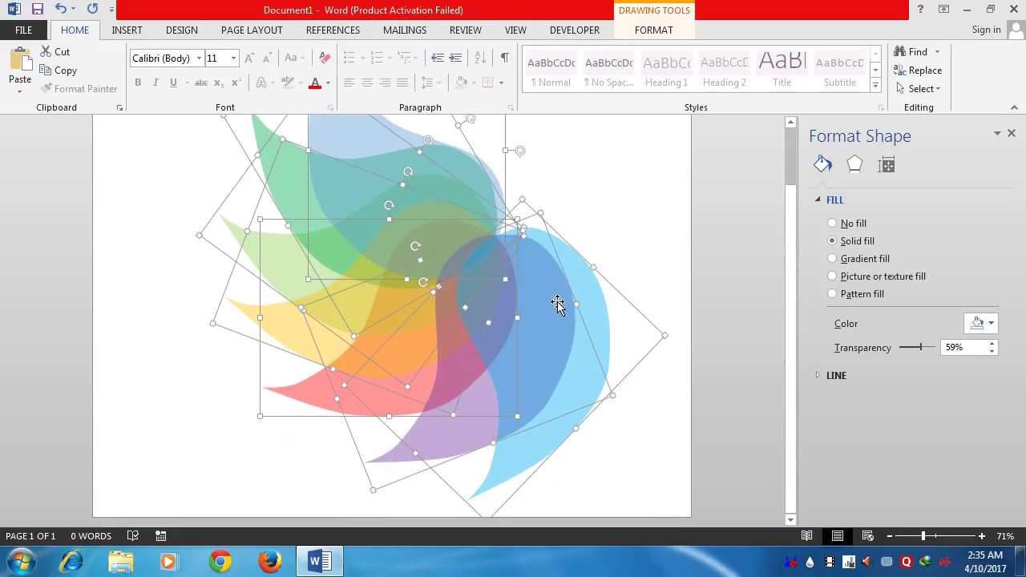
right_click(558, 304)
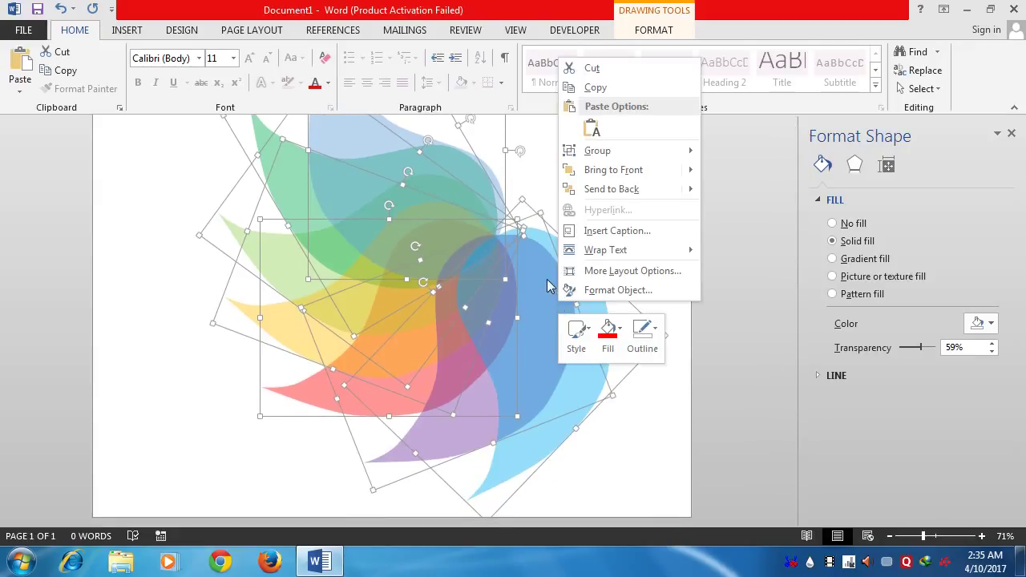
mouse_move(597, 150)
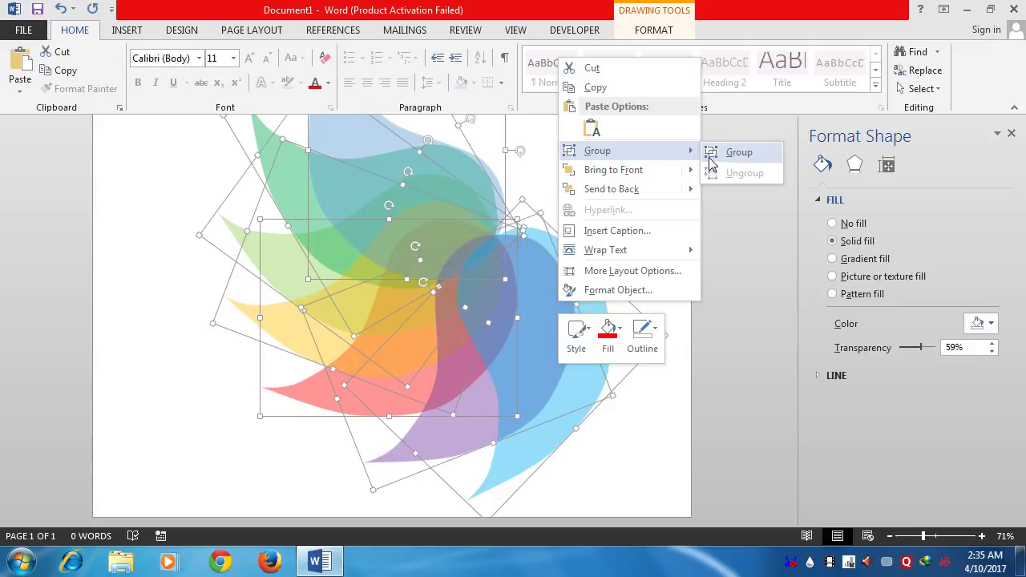
left_click(729, 154)
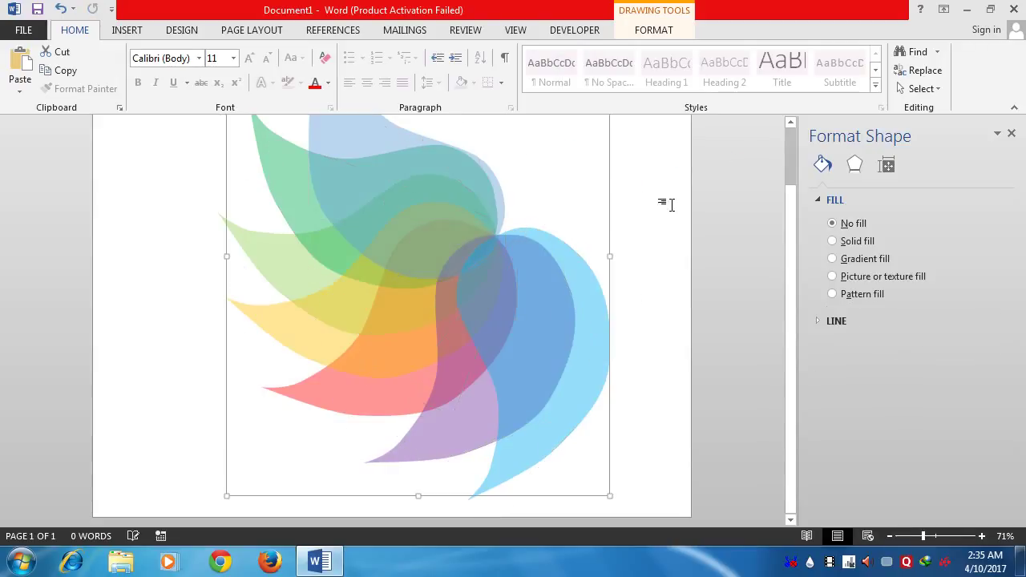
scroll(611, 255, "up", 1)
mouse_move(545, 390)
left_mouse_down()
mouse_move(588, 335)
mouse_move(602, 284)
left_mouse_up()
Undo the accidental move and nudge the flower slightly left
key("ctrl+z")
left_click(222, 293)
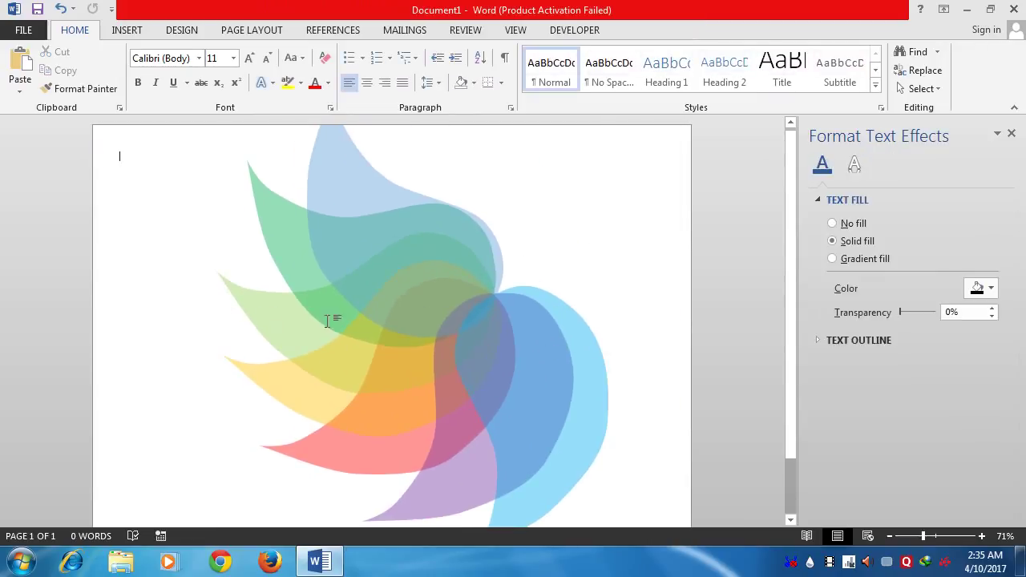
left_click(495, 323)
left_click_drag(496, 323, 532, 355)
scroll(565, 339, "up", 2)
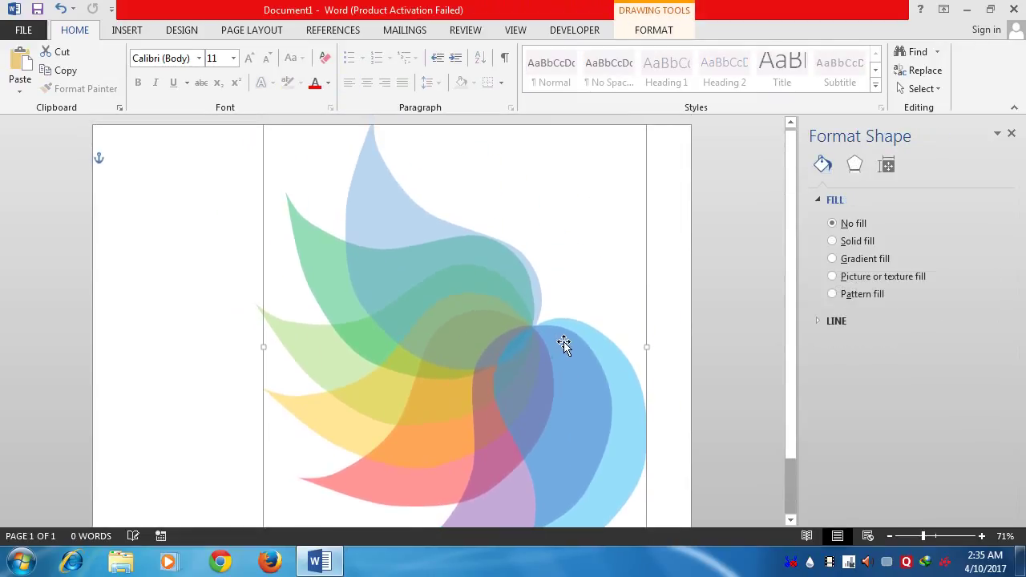
scroll(570, 341, "down", 4, "ctrl")
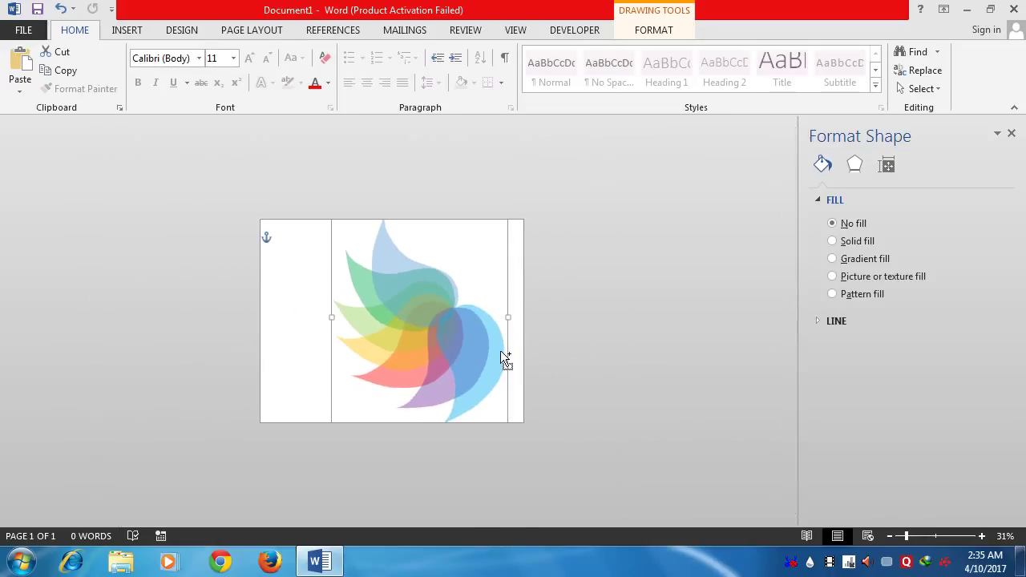
left_click_drag(472, 332, 443, 343)
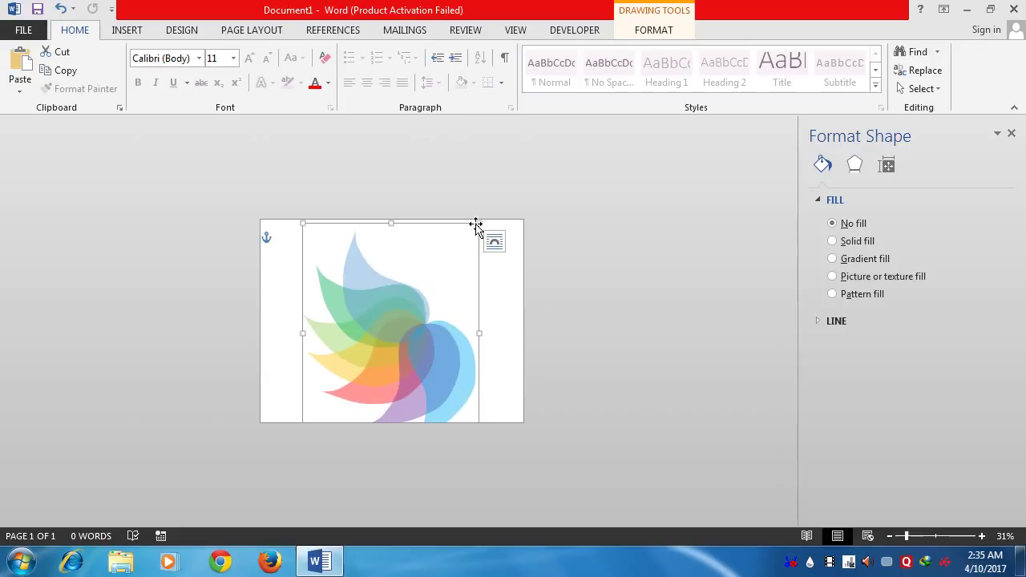
Scale the grouped flower down from its top-right corner to a much smaller size
left_click_drag(477, 224, 461, 257)
key("ctrl+z")
mouse_move(473, 232)
left_mouse_down()
mouse_move(379, 360)
mouse_move(454, 265)
left_mouse_up()
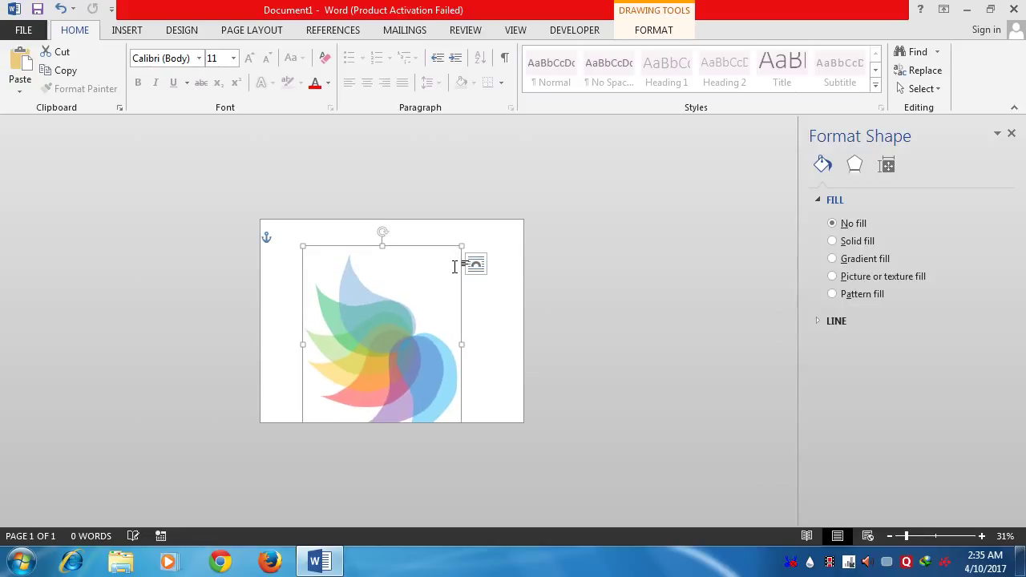
left_click(471, 259)
left_click(417, 284)
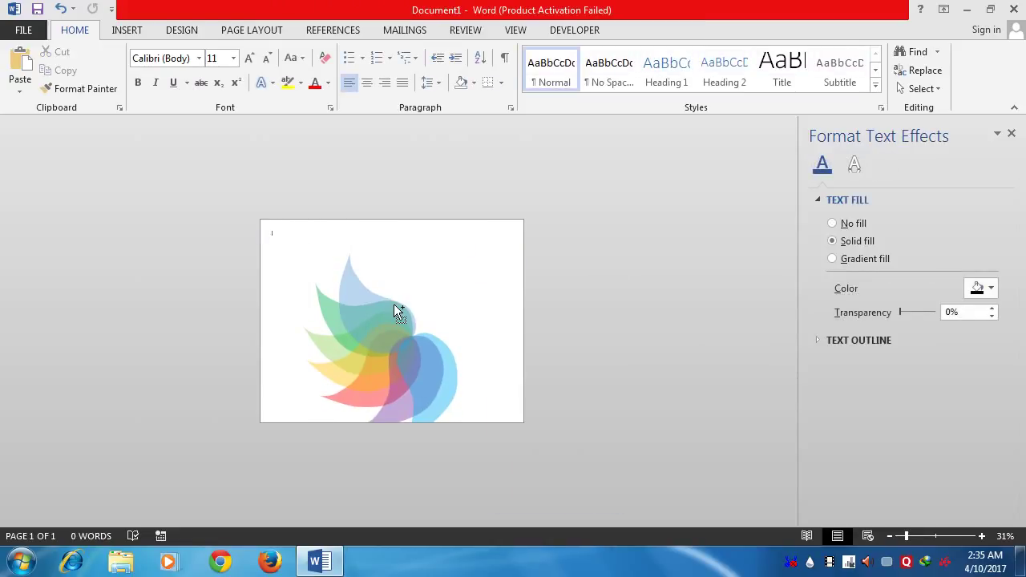
left_click(395, 311)
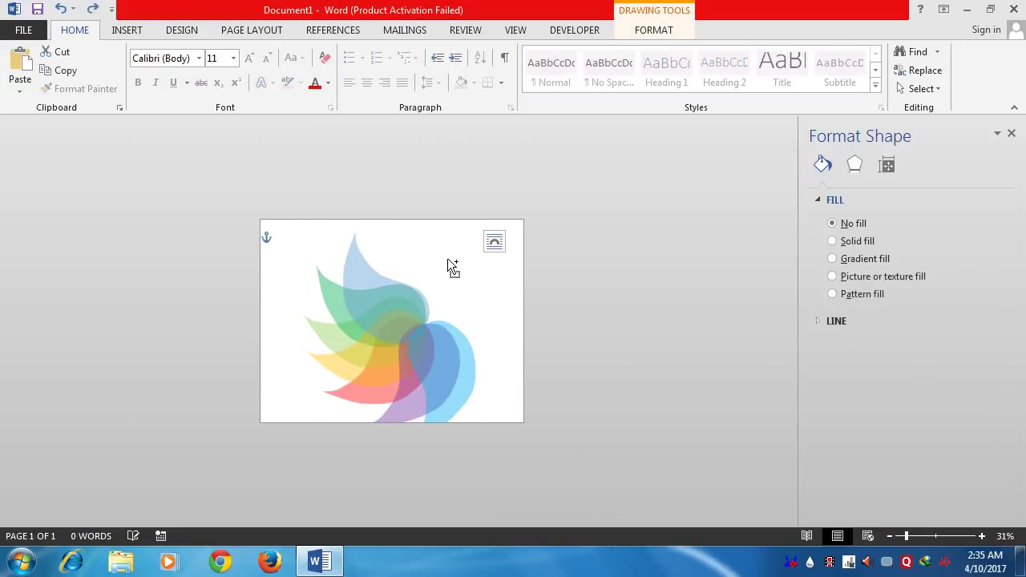
left_click(401, 293)
left_click(486, 242)
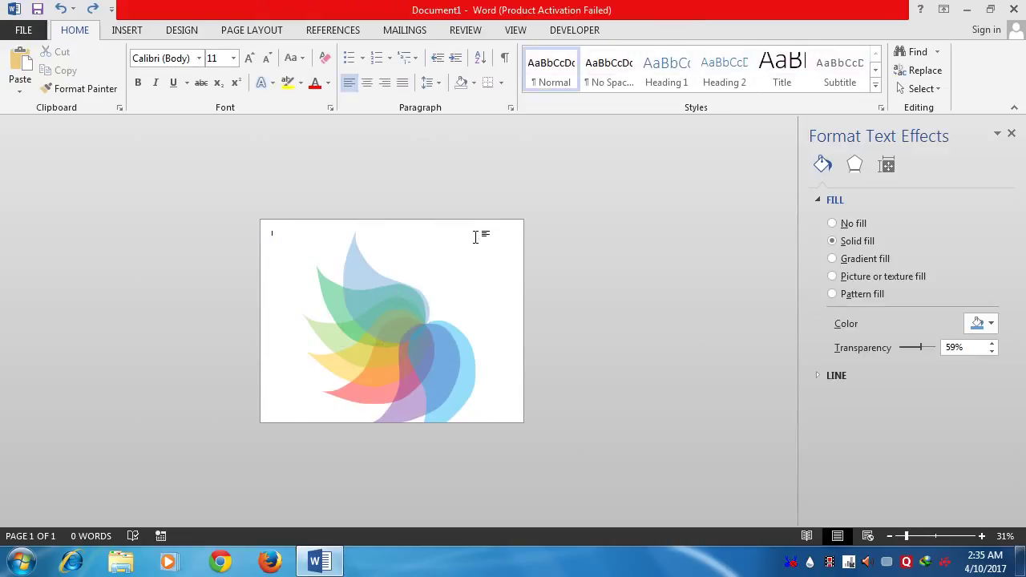
left_click(425, 303)
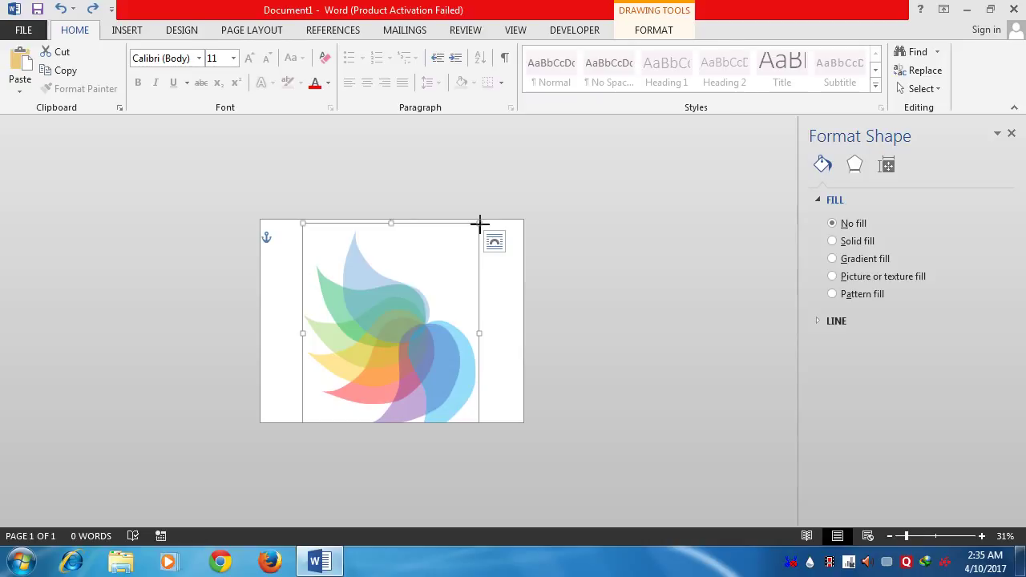
mouse_move(479, 225)
left_mouse_down()
mouse_move(414, 306)
mouse_move(411, 377)
mouse_move(391, 411)
mouse_move(428, 369)
mouse_move(412, 394)
left_mouse_up()
scroll(461, 393, "up", 1, "ctrl")
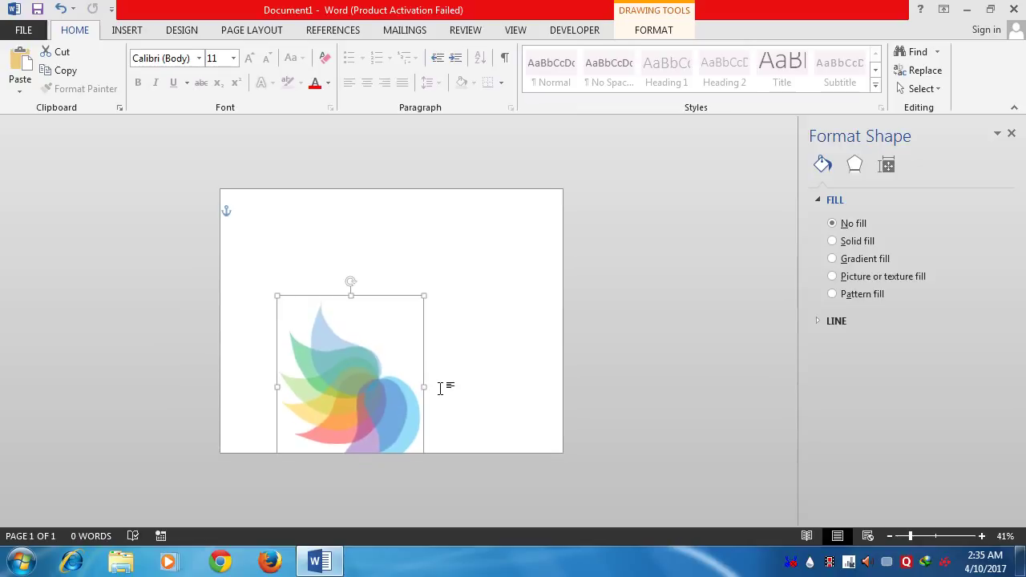
Rotate the flower roughly upside down and adjust its position on the page
mouse_move(350, 284)
left_mouse_down()
mouse_move(492, 360)
mouse_move(512, 433)
mouse_move(442, 474)
mouse_move(307, 451)
mouse_move(433, 424)
mouse_move(417, 447)
left_mouse_up()
mouse_move(350, 413)
left_mouse_down()
mouse_move(291, 429)
mouse_move(307, 433)
left_mouse_up()
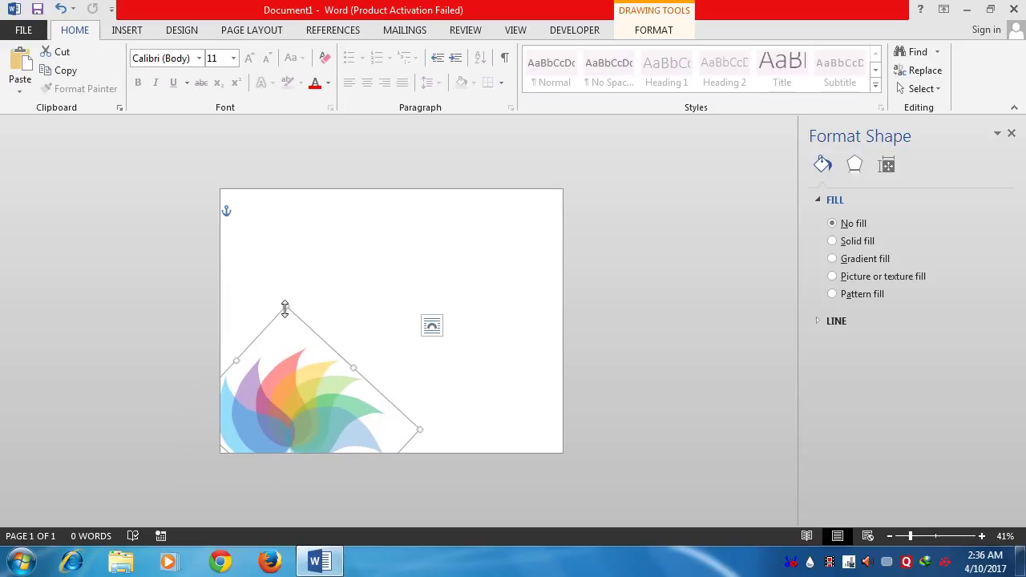
mouse_move(314, 366)
left_mouse_down()
mouse_move(329, 377)
mouse_move(362, 337)
left_mouse_up()
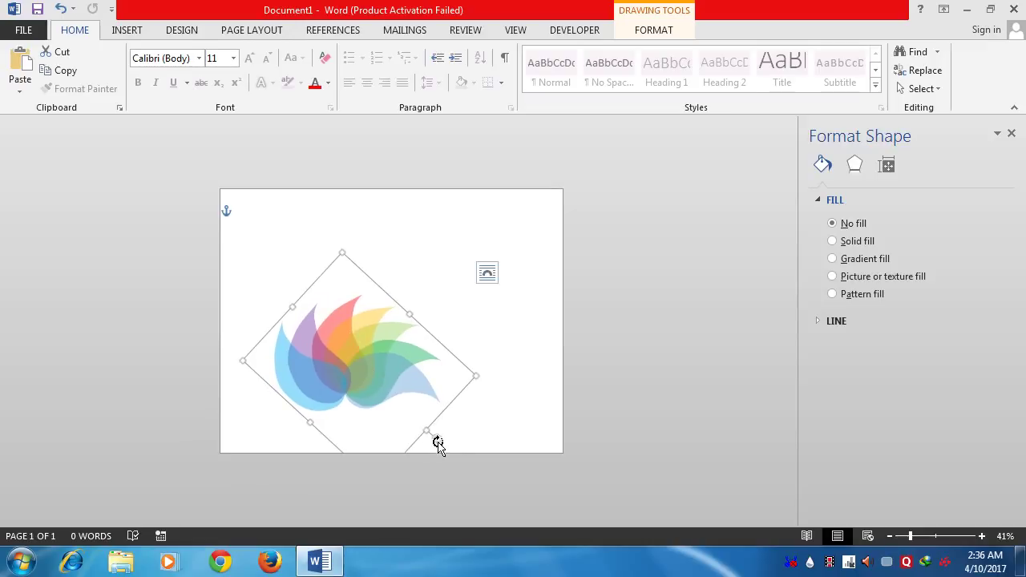
left_click_drag(437, 443, 409, 438)
mouse_move(363, 392)
left_mouse_down()
mouse_move(309, 431)
mouse_move(266, 440)
mouse_move(357, 427)
mouse_move(351, 332)
left_mouse_up()
left_click(400, 415)
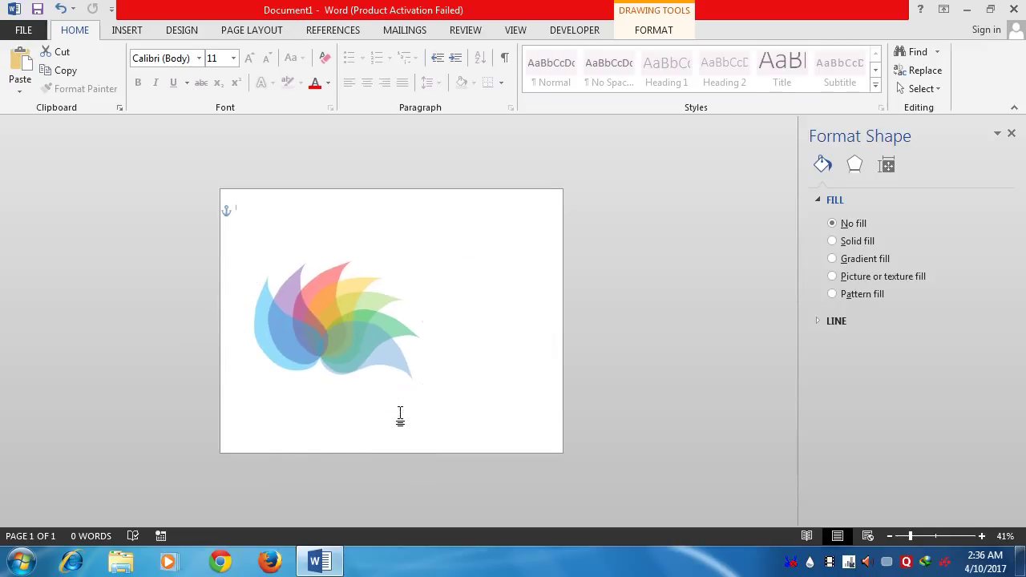
left_click(350, 358)
Tuck the flower into the bottom-left corner and Ctrl-drag a rotated copy upper right
left_click_drag(405, 417, 398, 425)
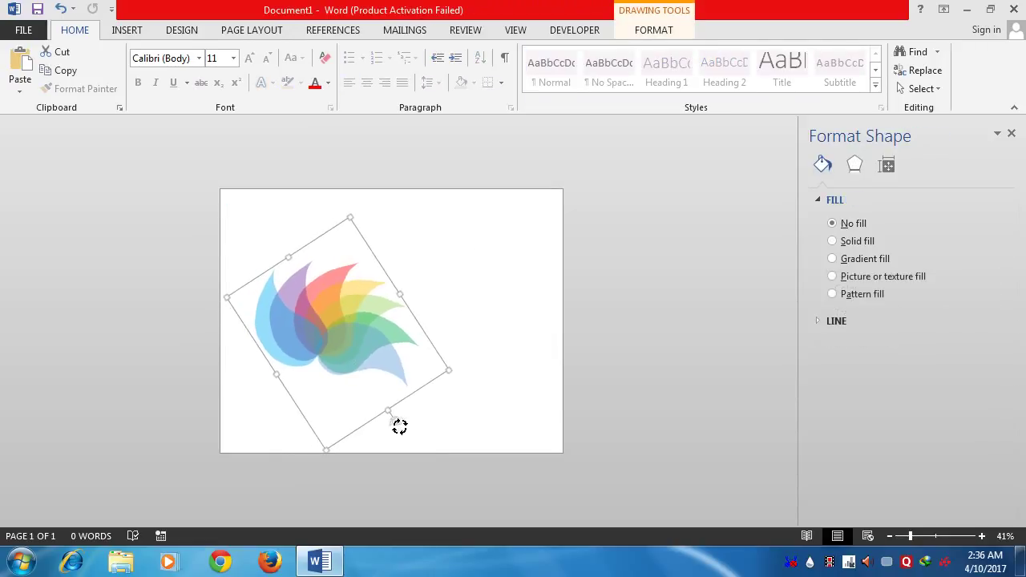
mouse_move(318, 343)
left_mouse_down()
mouse_move(252, 408)
mouse_move(259, 418)
mouse_move(289, 414)
left_mouse_up()
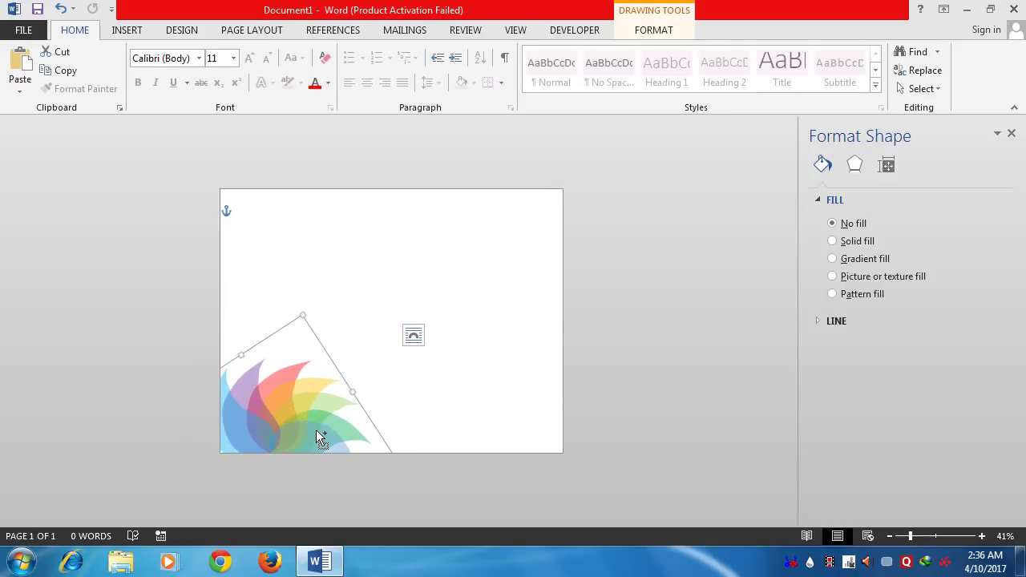
left_click_drag(319, 438, 462, 289)
mouse_move(498, 377)
left_mouse_down()
mouse_move(355, 377)
mouse_move(324, 262)
mouse_move(458, 237)
left_mouse_up()
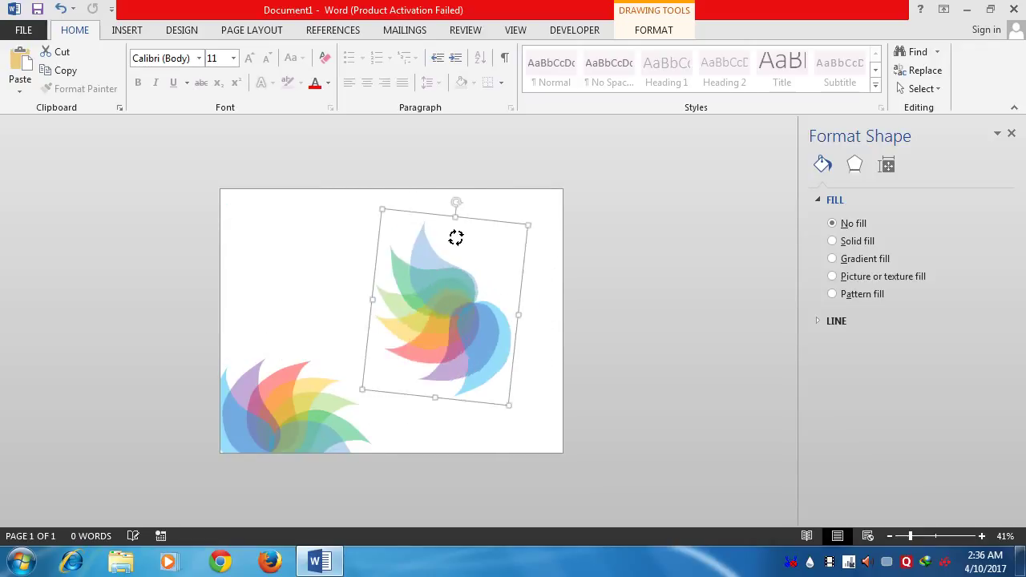
Tilt the flower copy to a diamond angle and fit it into the top-right corner
left_click(439, 316)
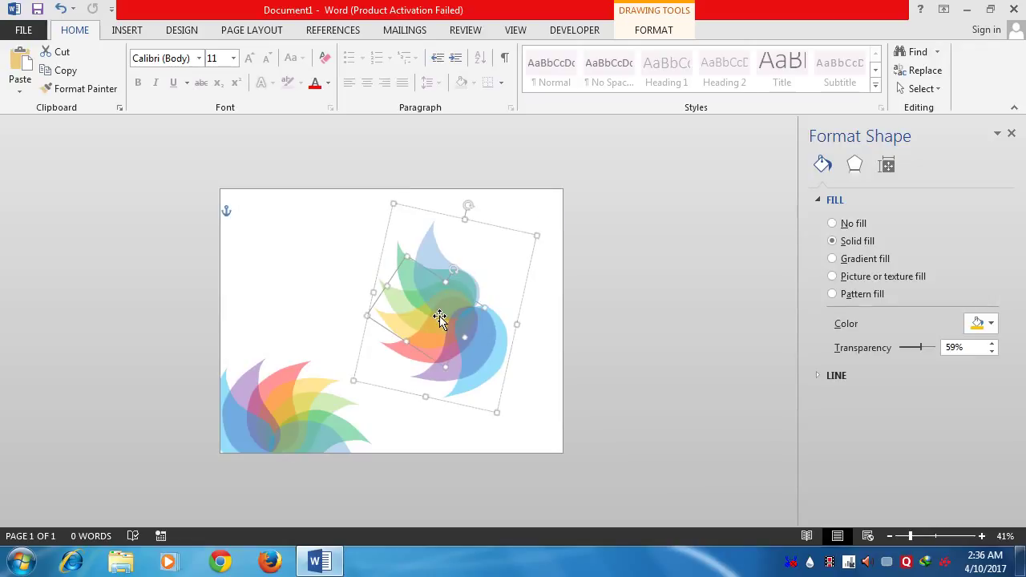
left_click(520, 233)
left_click_drag(502, 231, 554, 204)
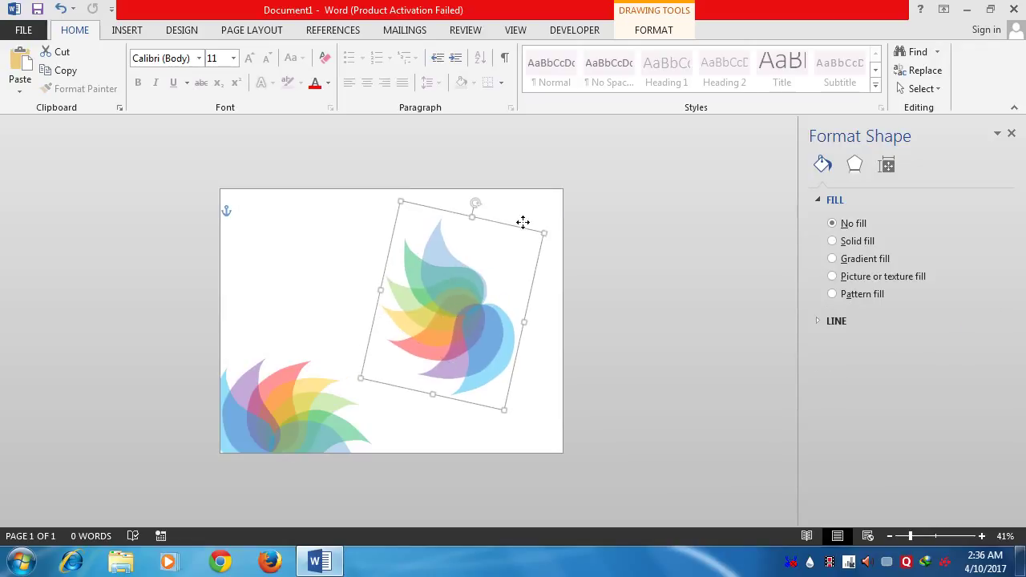
left_click_drag(522, 292, 494, 346)
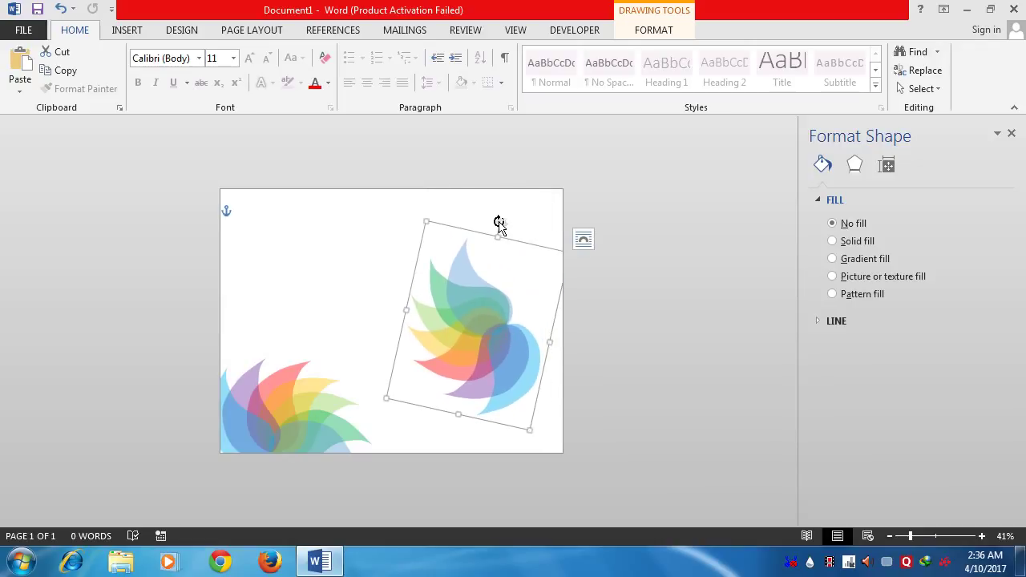
left_click_drag(498, 223, 380, 257)
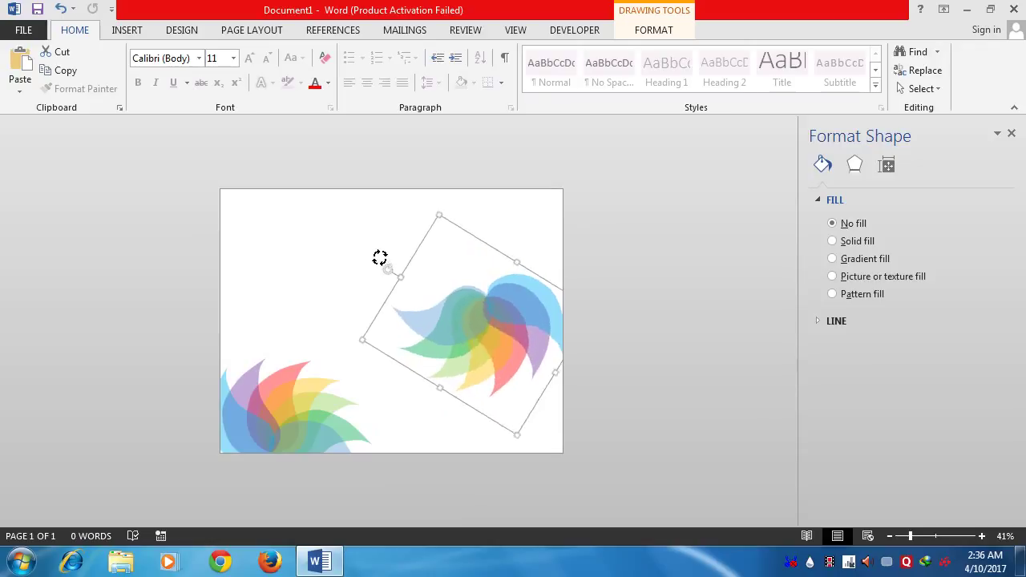
mouse_move(495, 343)
left_mouse_down()
mouse_move(493, 253)
mouse_move(461, 331)
left_mouse_up()
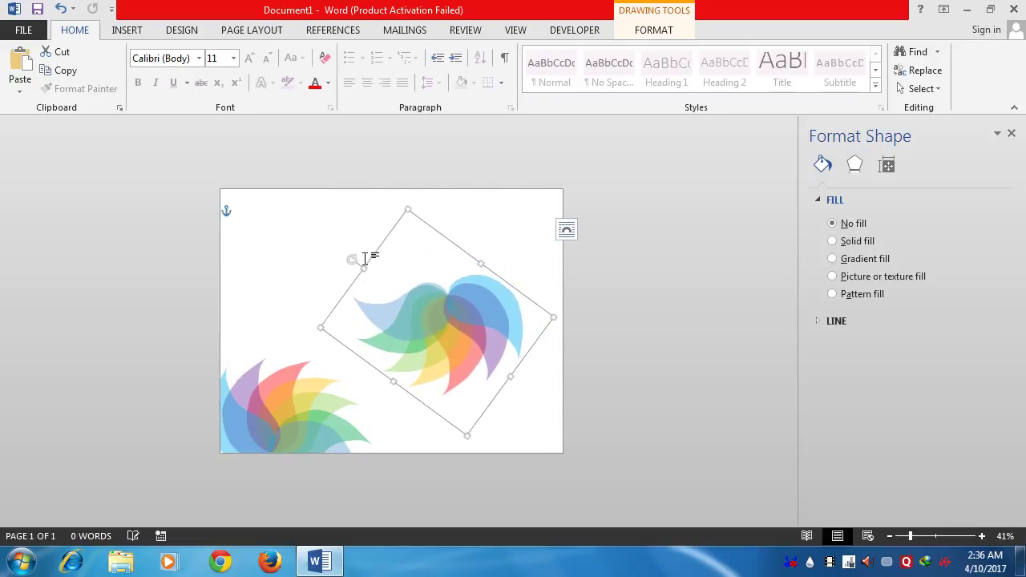
left_click_drag(359, 255, 367, 243)
mouse_move(425, 331)
left_mouse_down()
mouse_move(473, 234)
mouse_move(495, 219)
mouse_move(484, 219)
left_mouse_up()
left_click(414, 307)
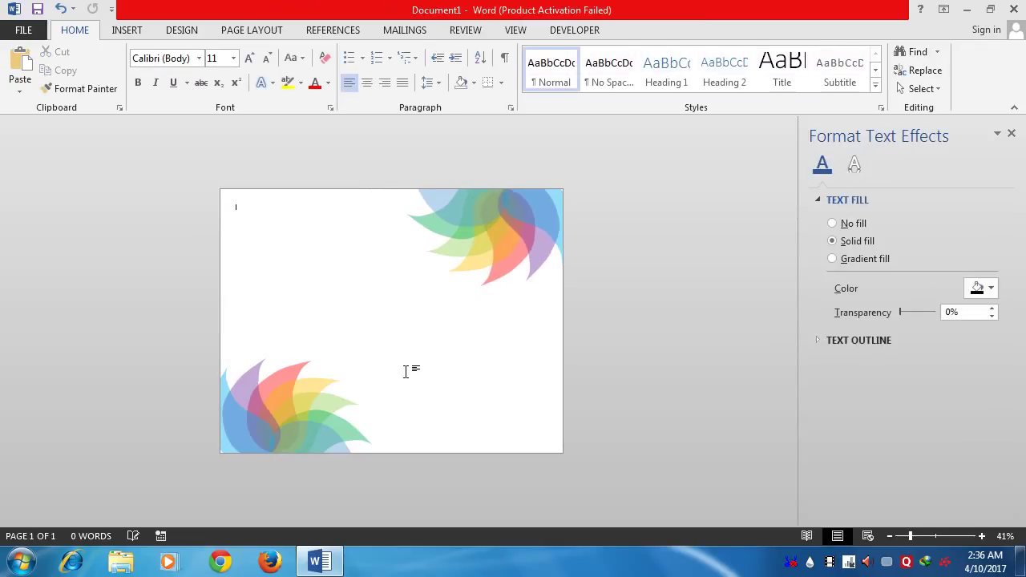
scroll(405, 374, "up", 3, "ctrl")
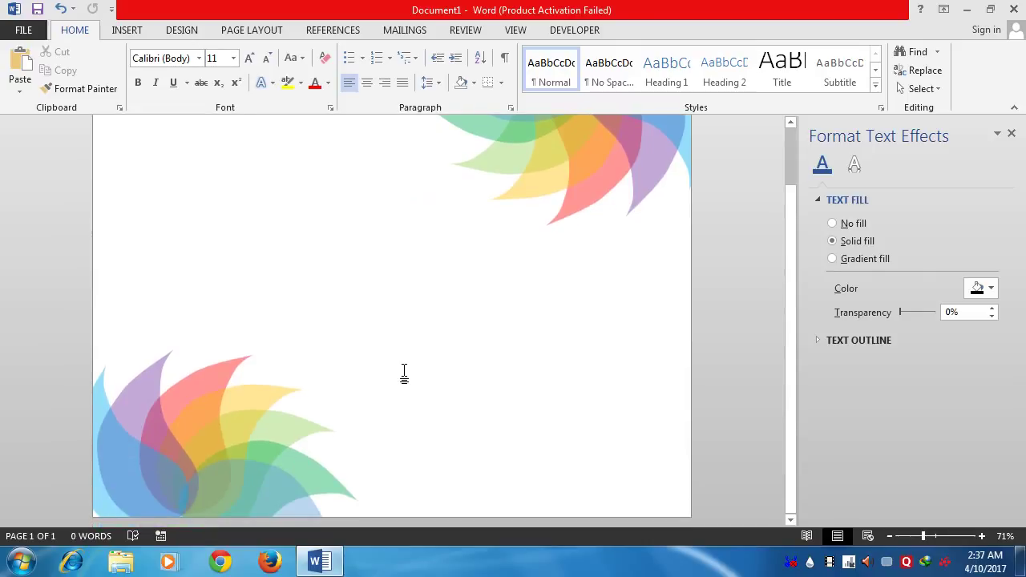
left_click(216, 475)
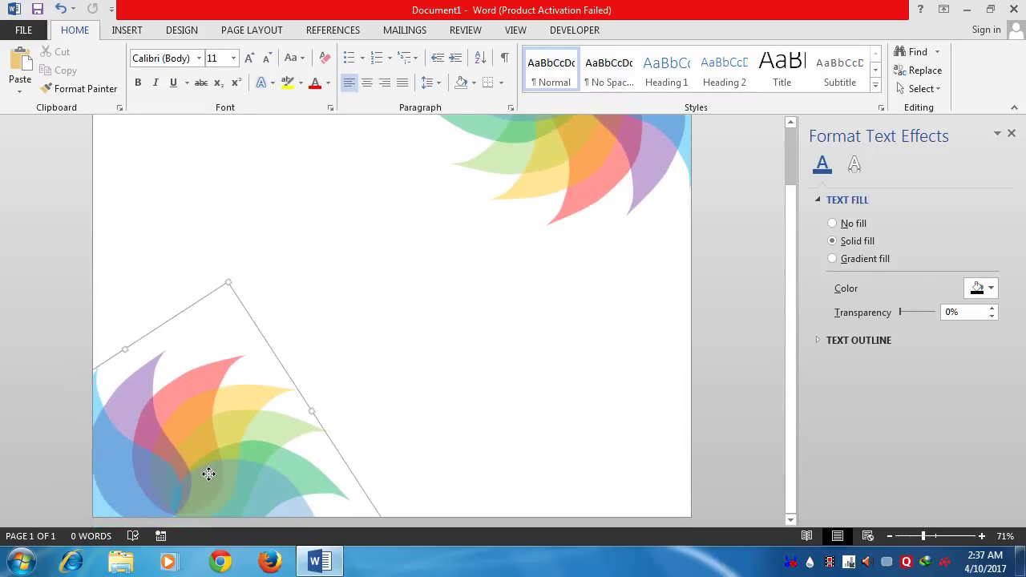
left_click(443, 379)
scroll(443, 379, "down", 2)
scroll(443, 379, "up", 2)
scroll(415, 355, "down", 1, "ctrl")
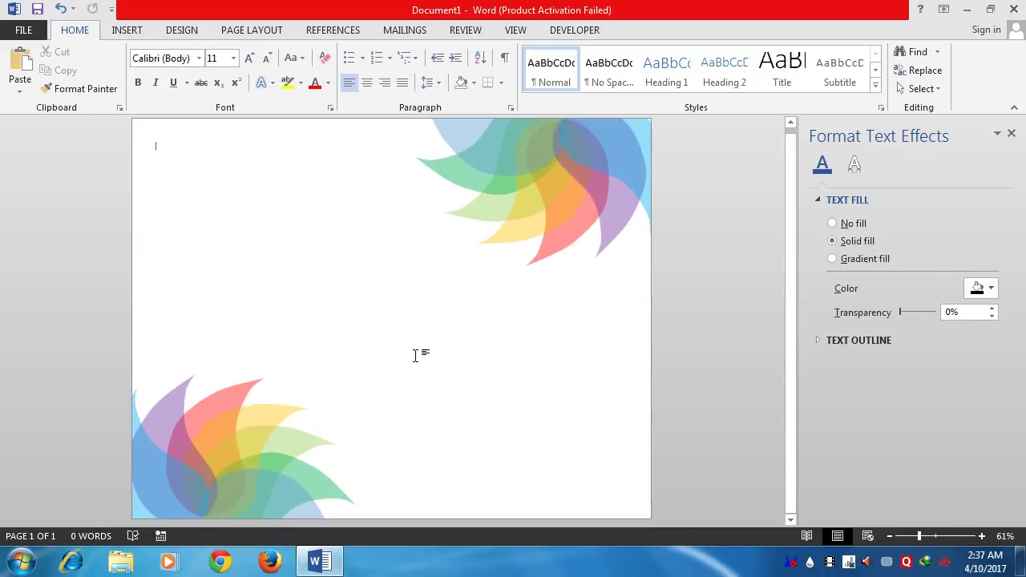